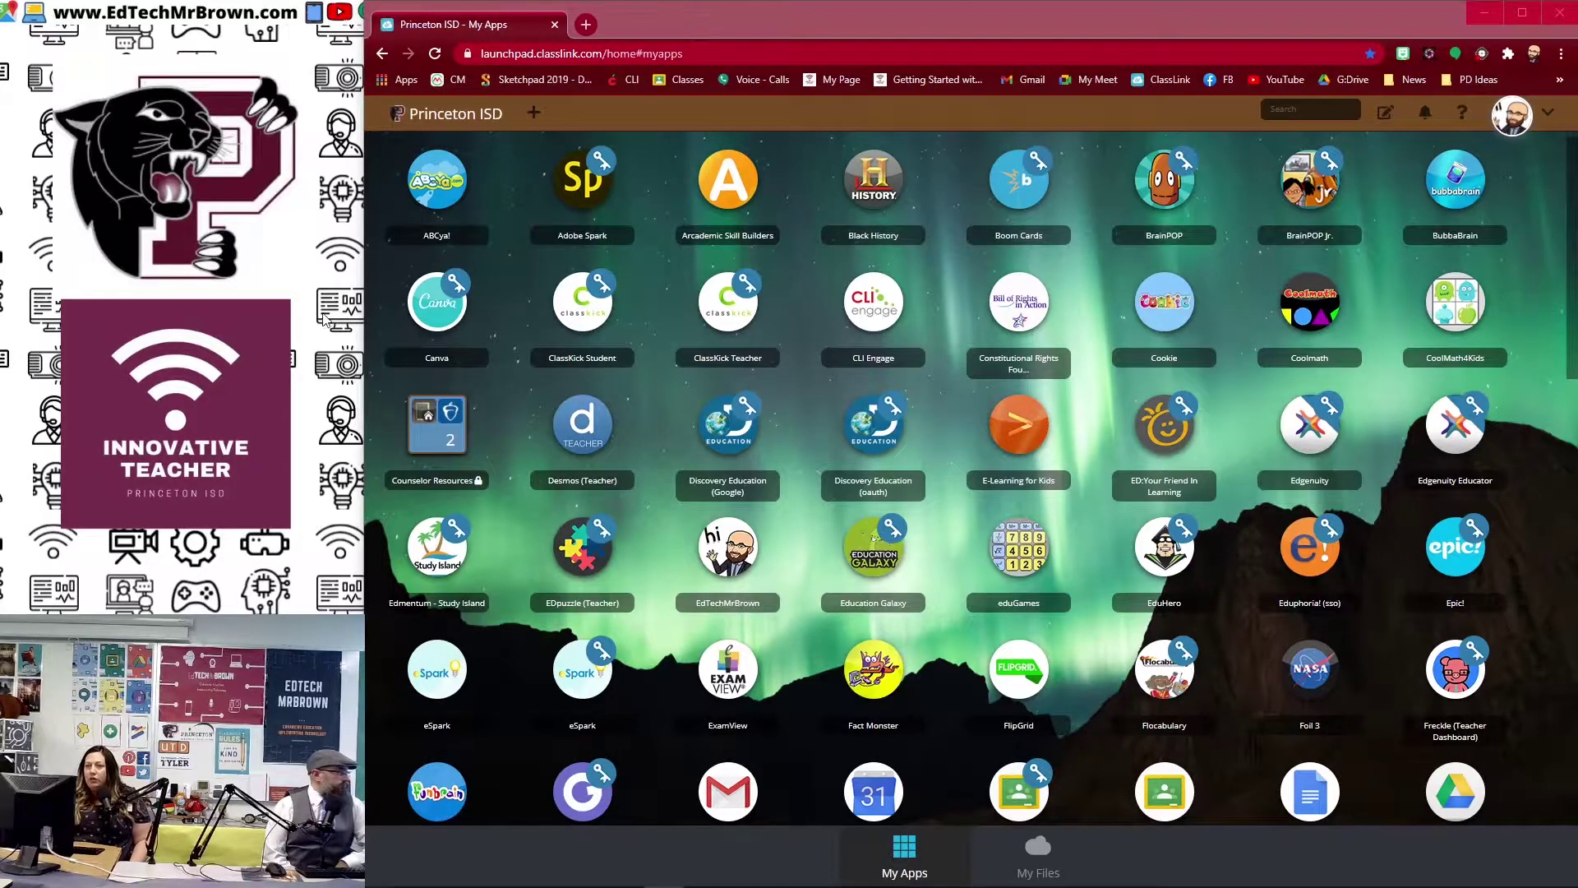
# Step: Launch Eduphoria and open the Aware assessment app
pyautogui.click(1273, 672)
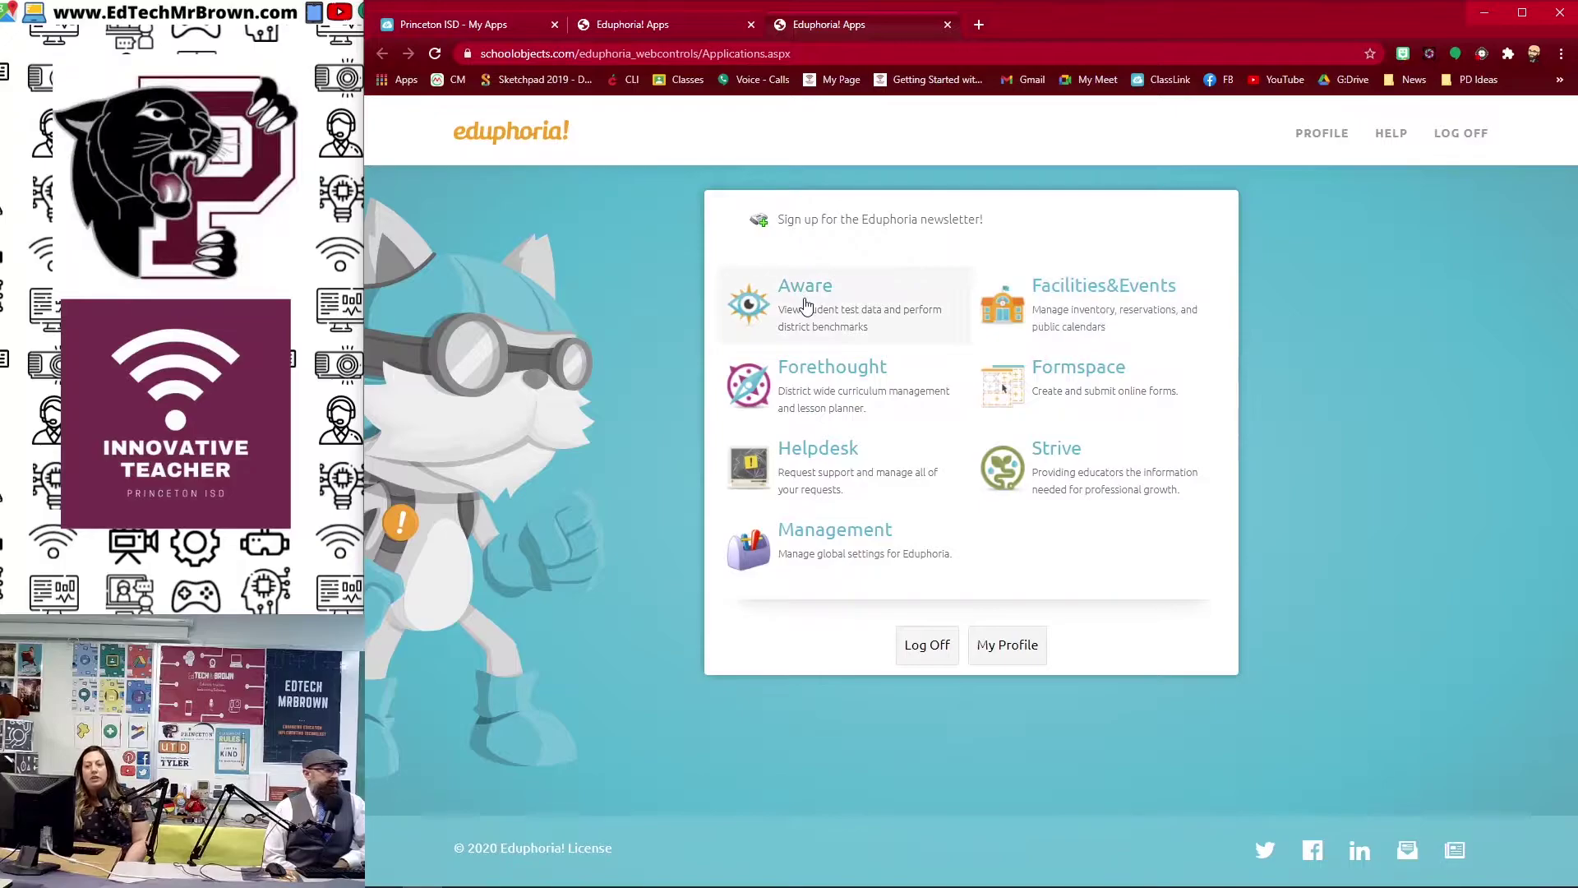
pyautogui.click(805, 306)
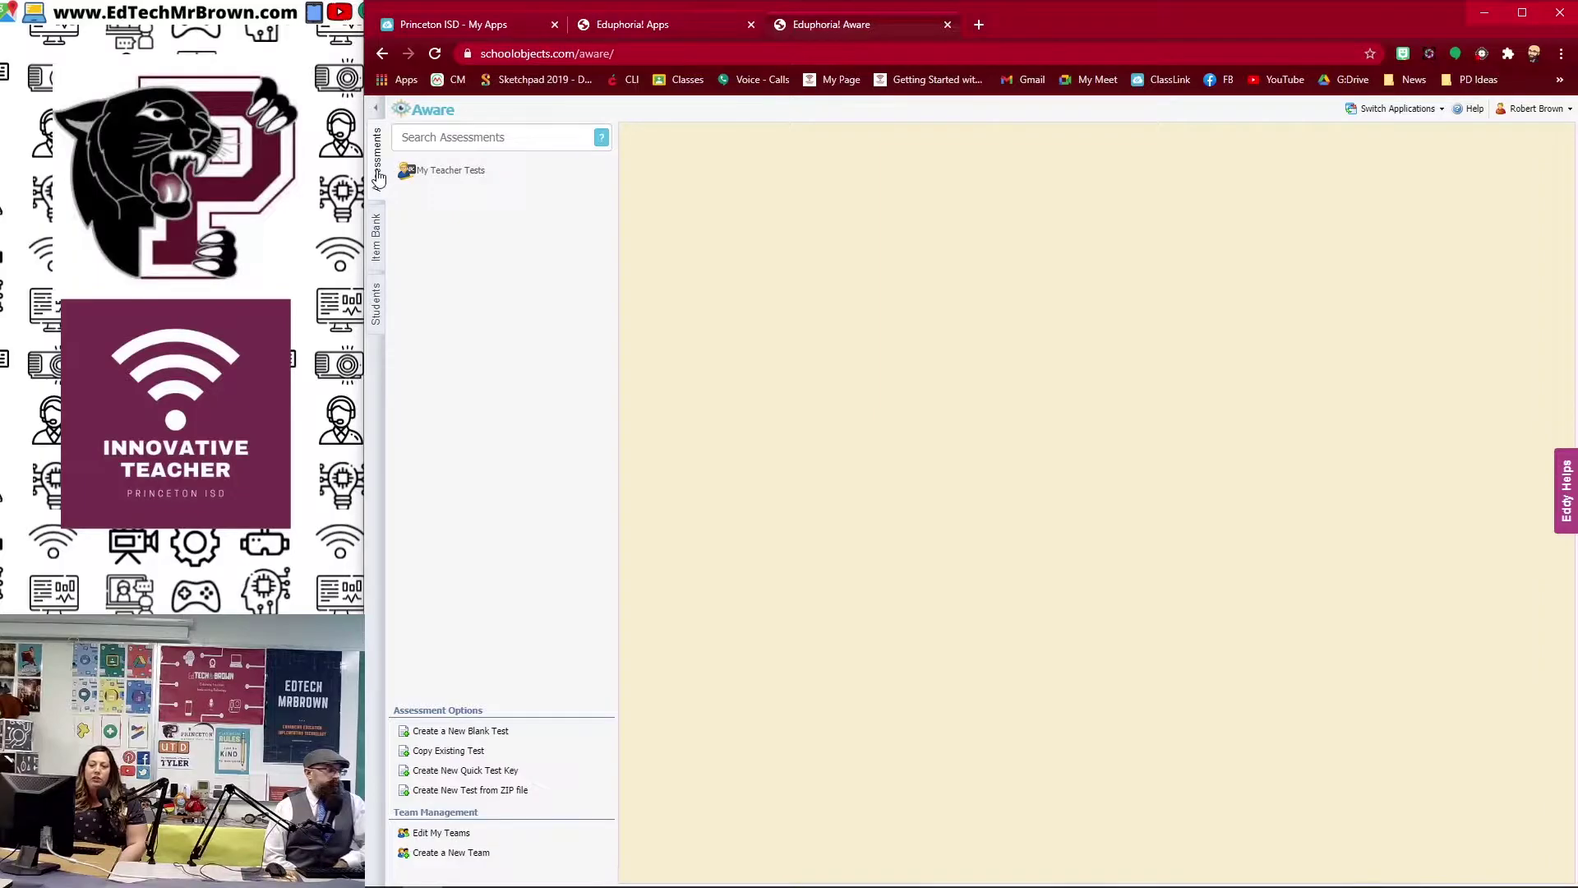
# Step: Start a blank test titled 'PISD 6th SW Art 1 Cumulative Exam (Version 2020-2021)', subject Arts, grade Secondary
pyautogui.click(491, 733)
pyautogui.write('PISD')
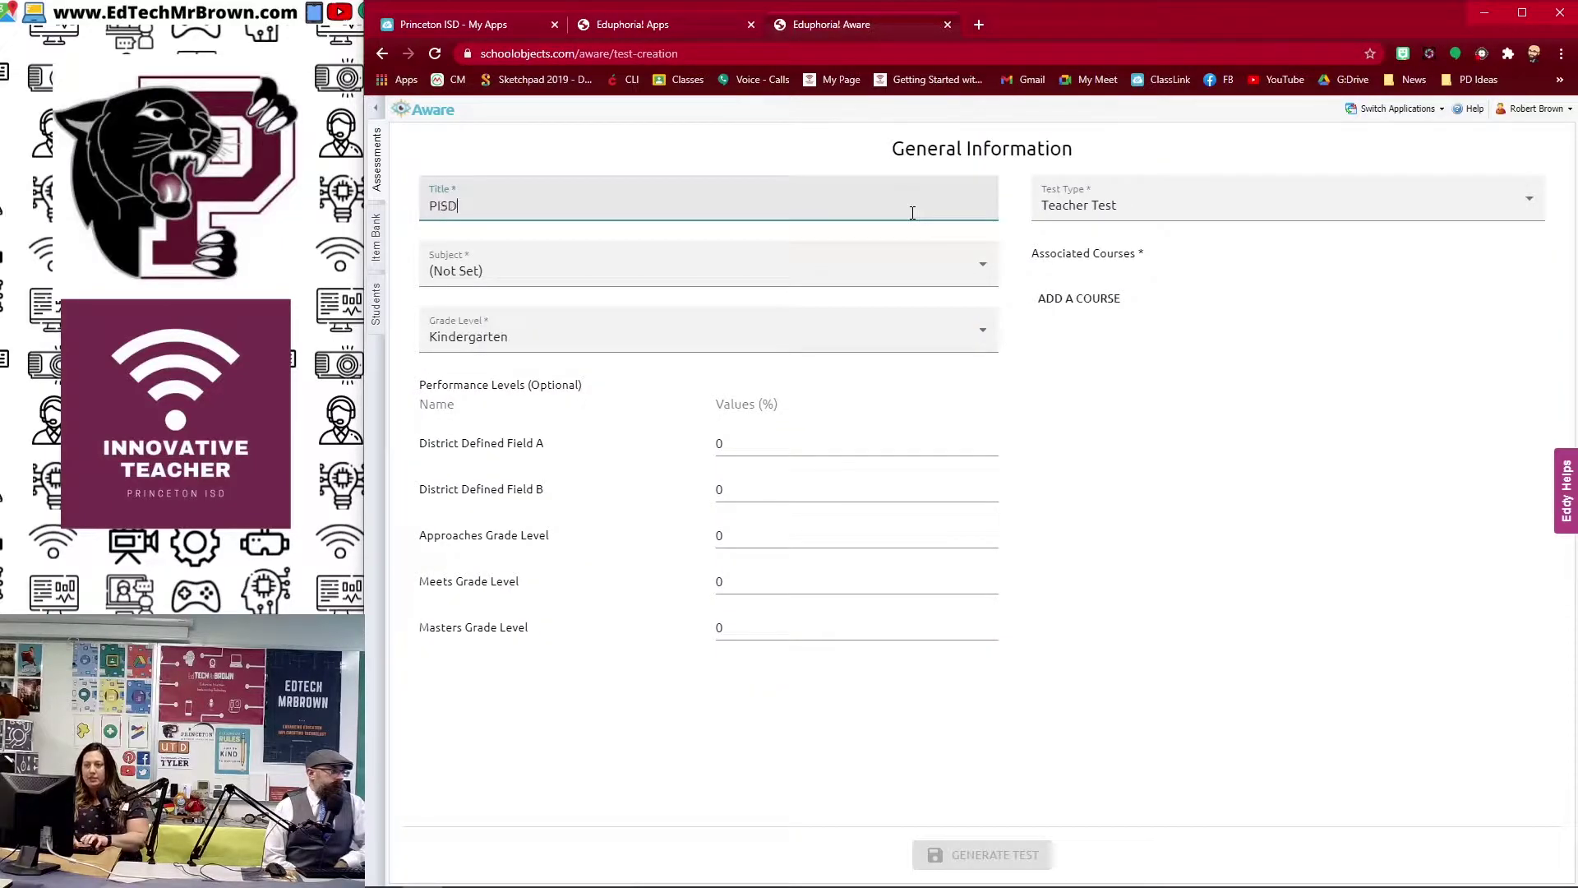
pyautogui.write(' 6th SW Art 1 Cumulative Exam (Version 2020-2021')
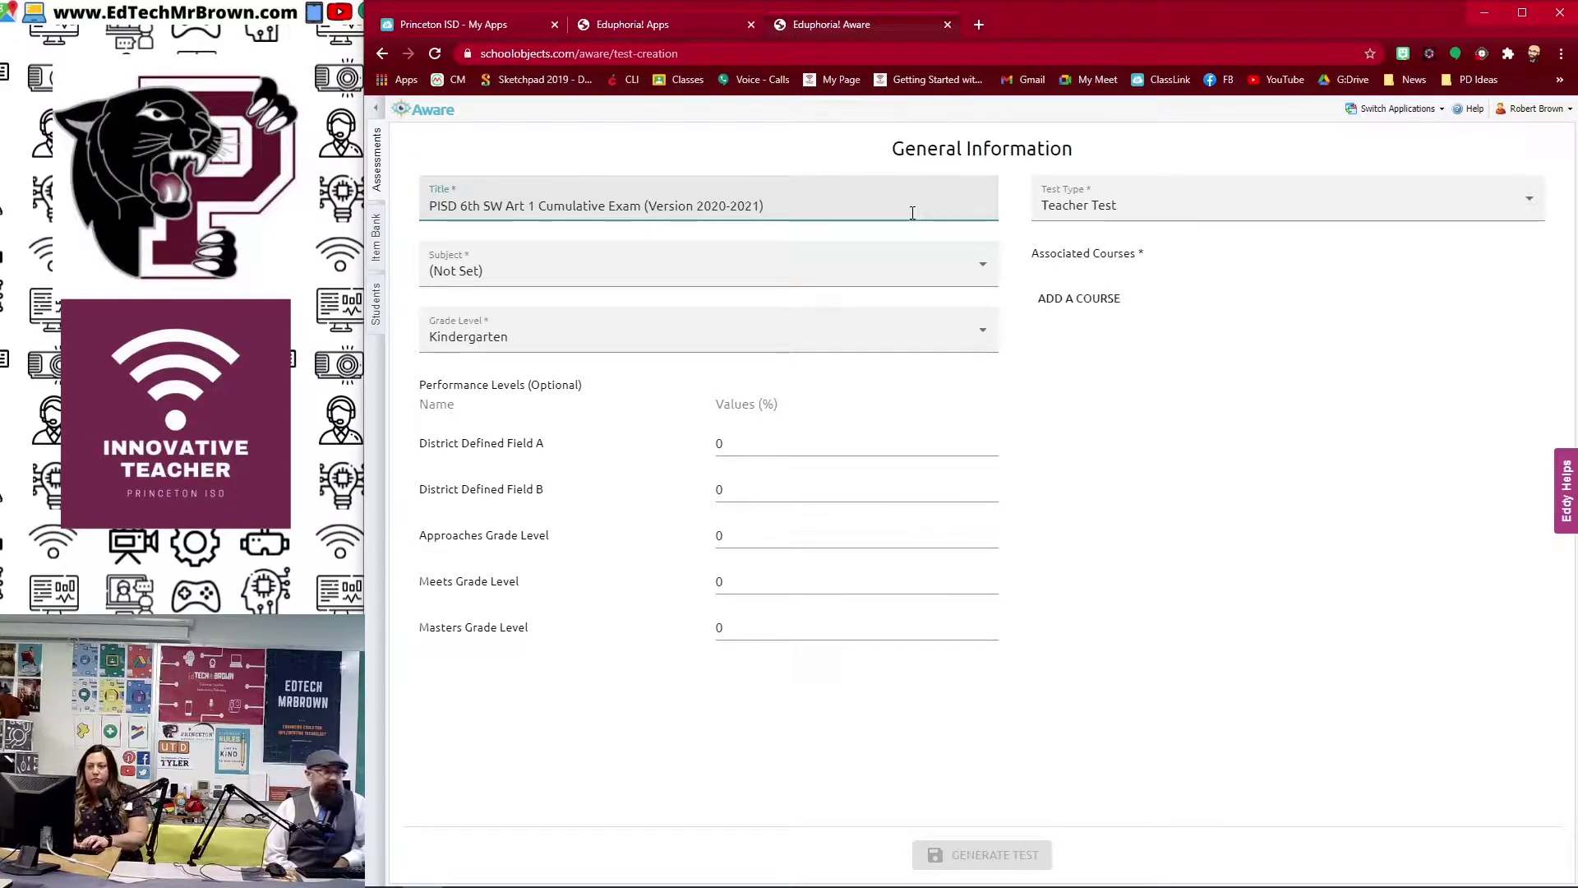
pyautogui.click(960, 270)
pyautogui.click(448, 556)
pyautogui.click(608, 352)
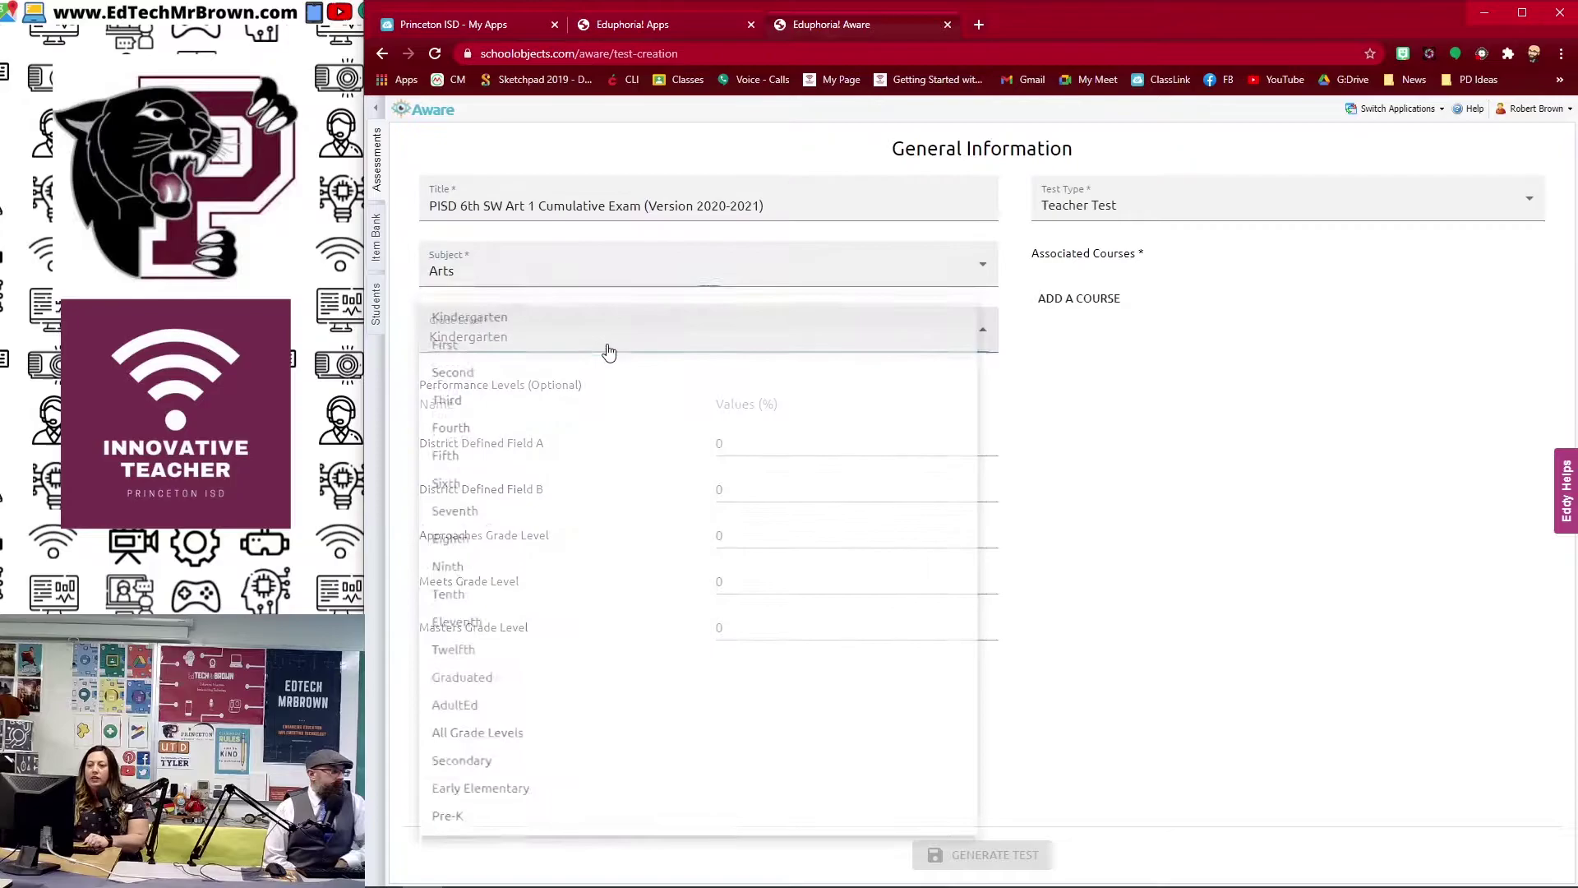
pyautogui.click(460, 788)
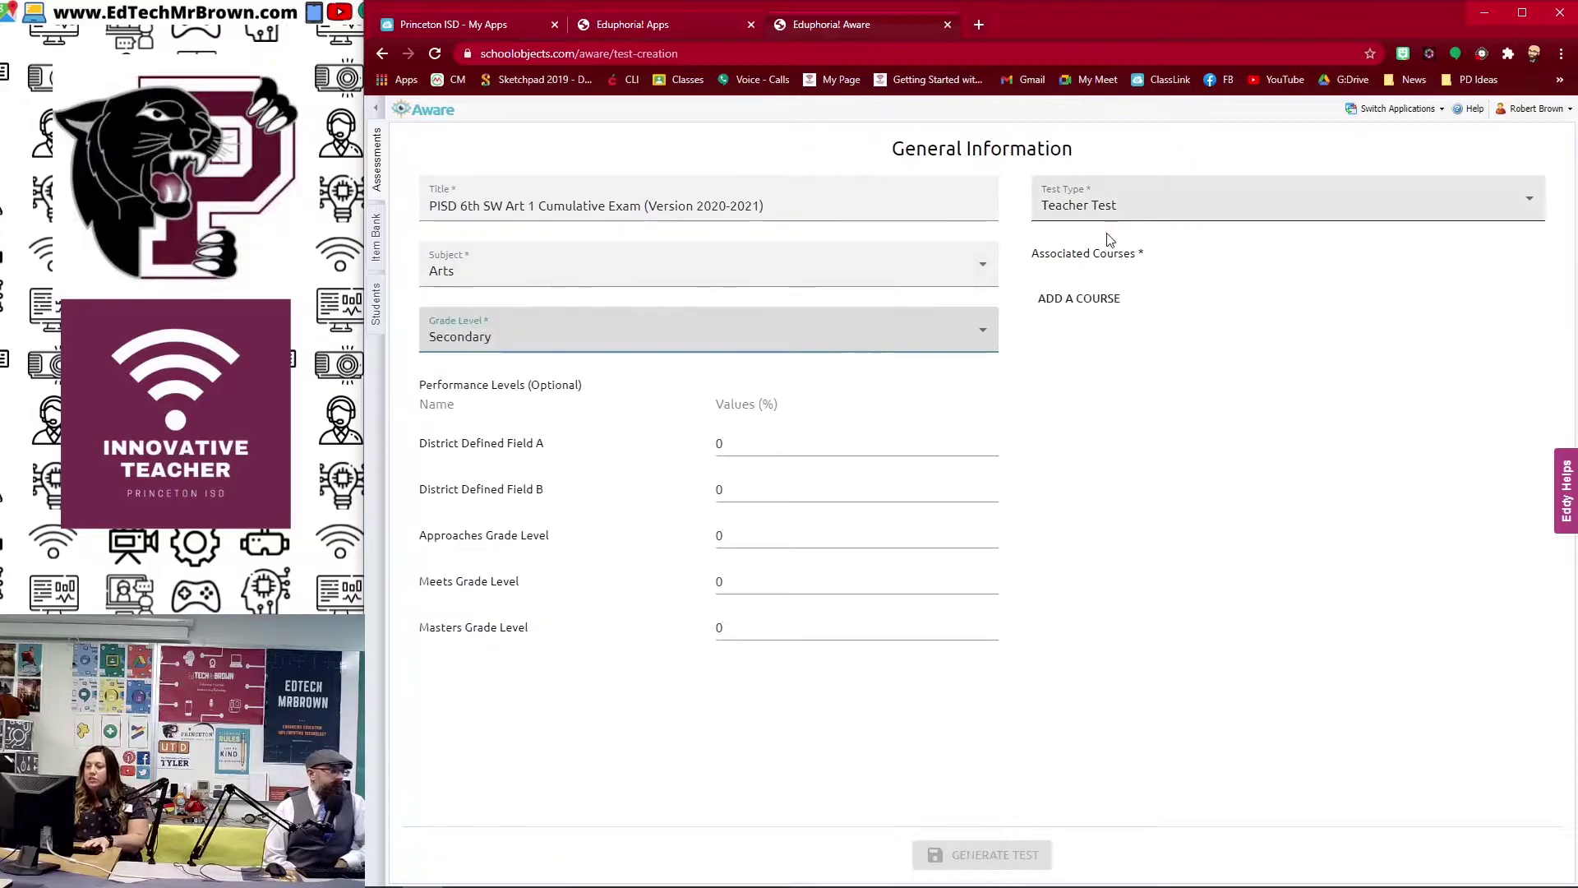
# Step: Attach the High School course Art, Level I to the test
pyautogui.click(1077, 301)
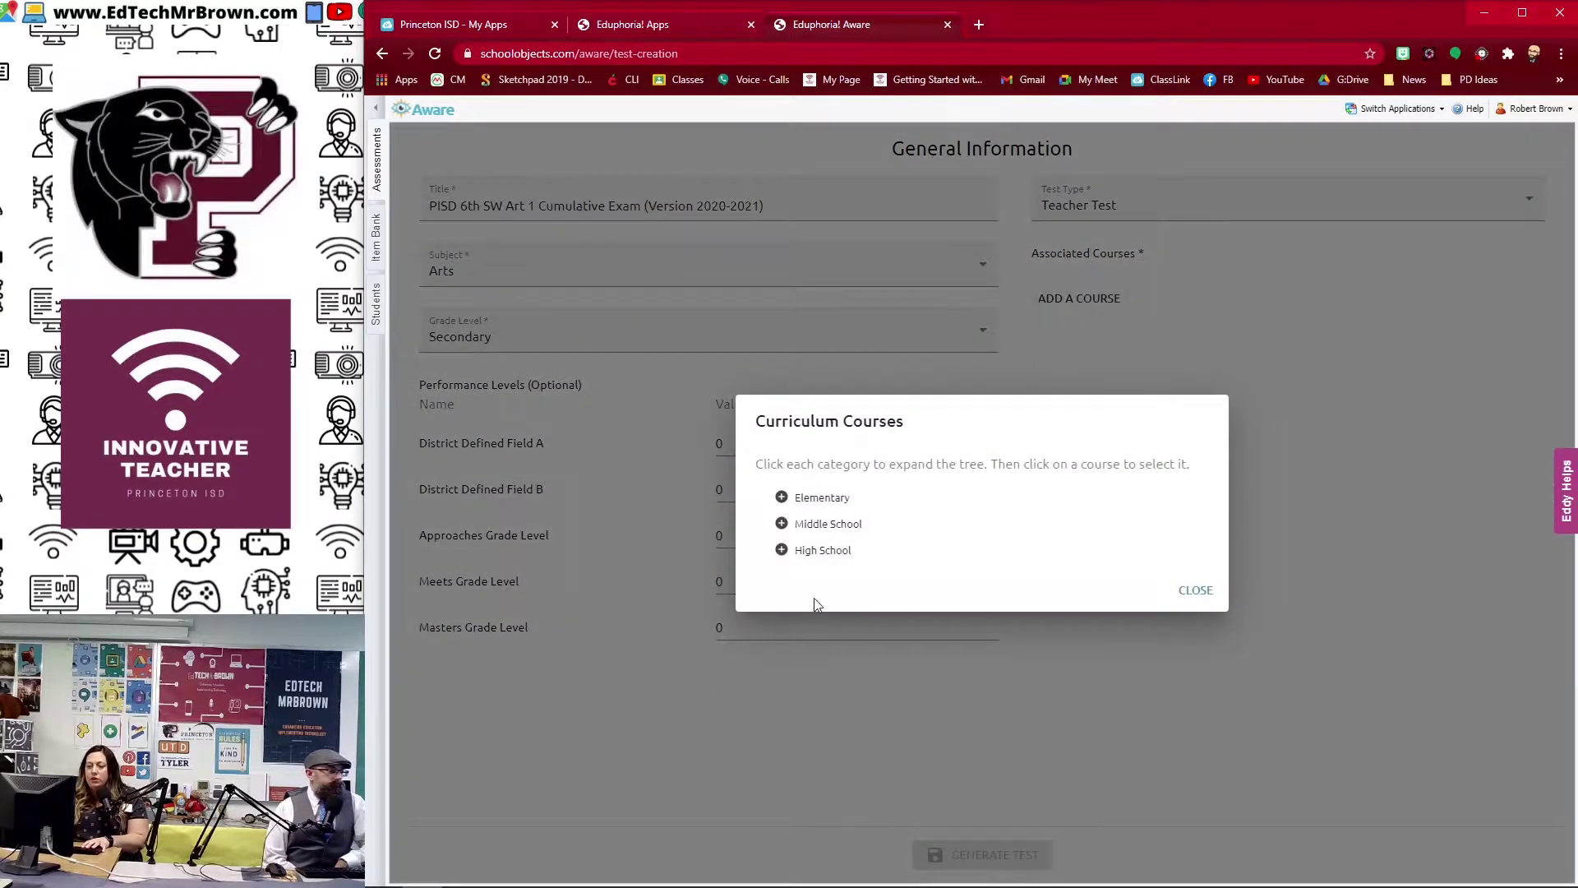
pyautogui.click(824, 552)
pyautogui.click(830, 557)
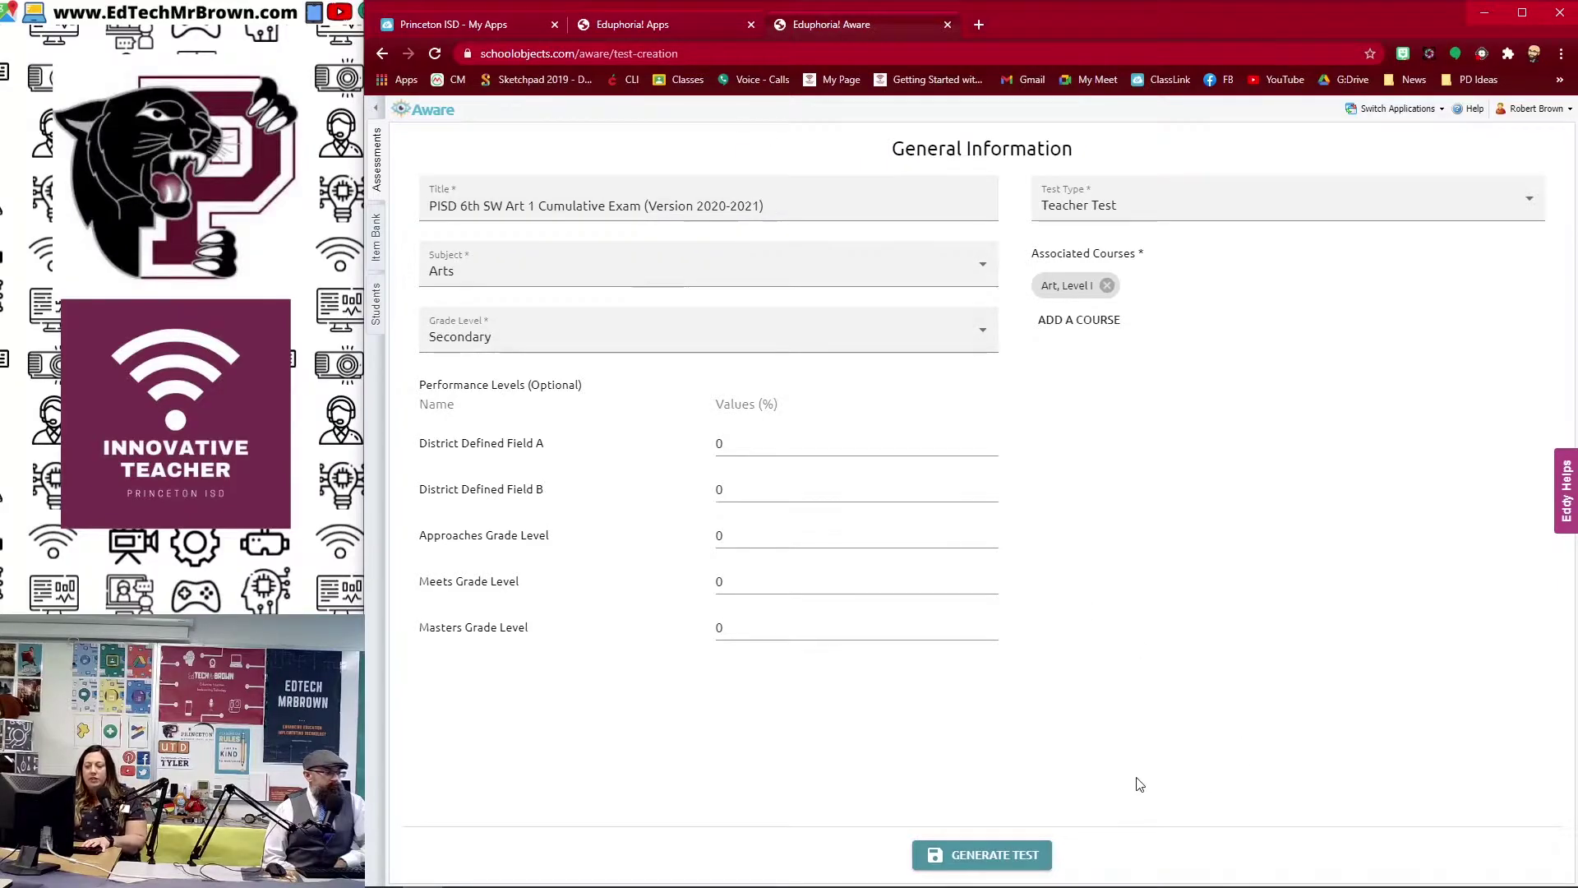
# Step: Generate the test, look over its General details, and return to the empty Questions list
pyautogui.click(969, 857)
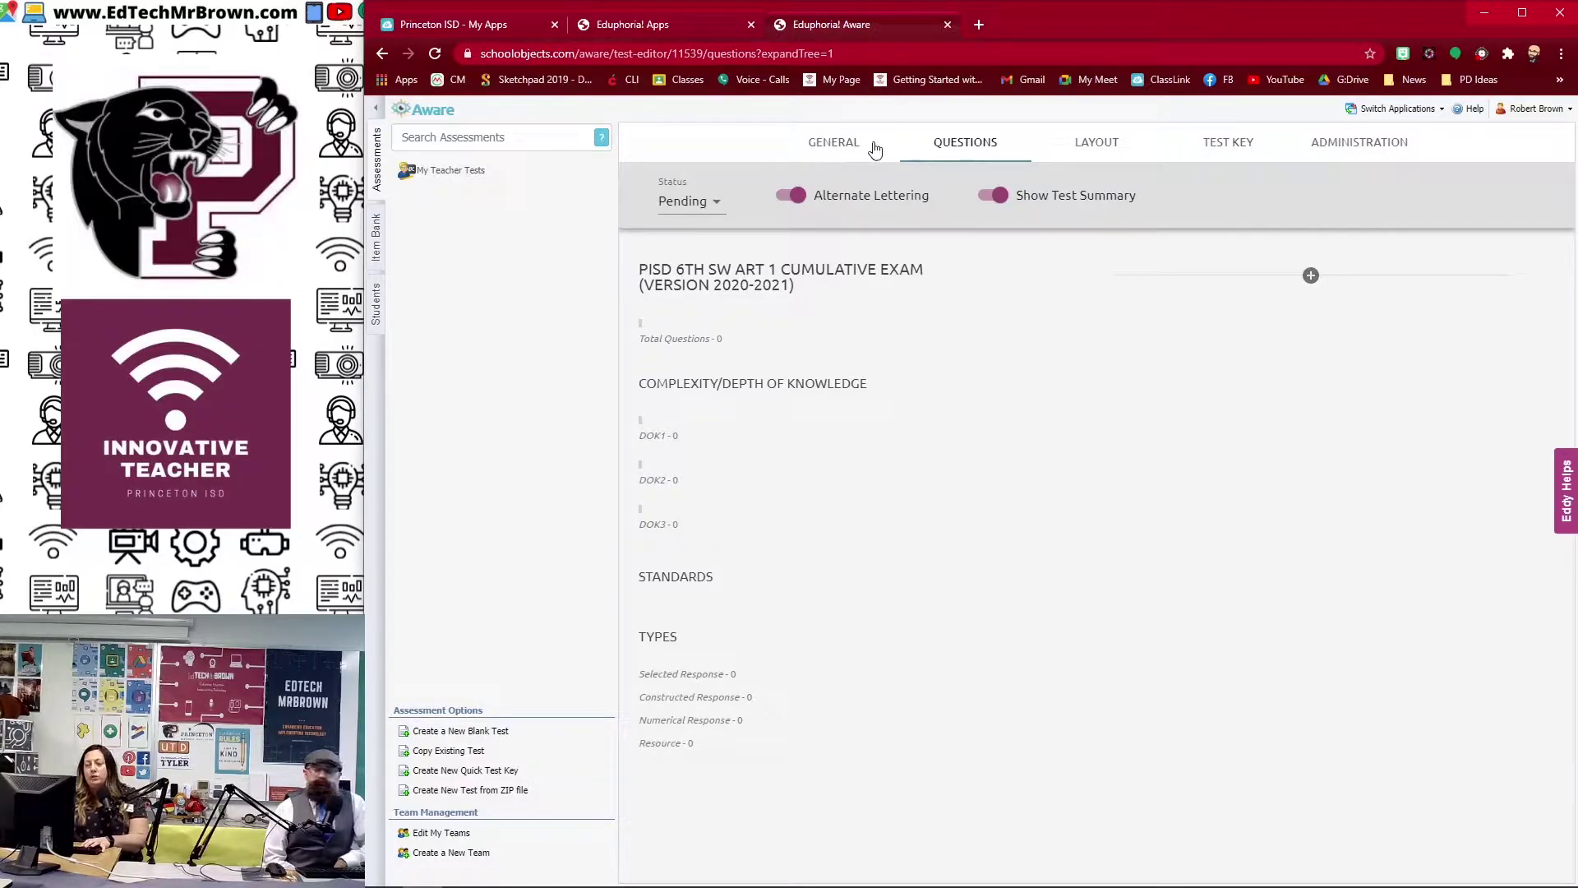
pyautogui.click(840, 144)
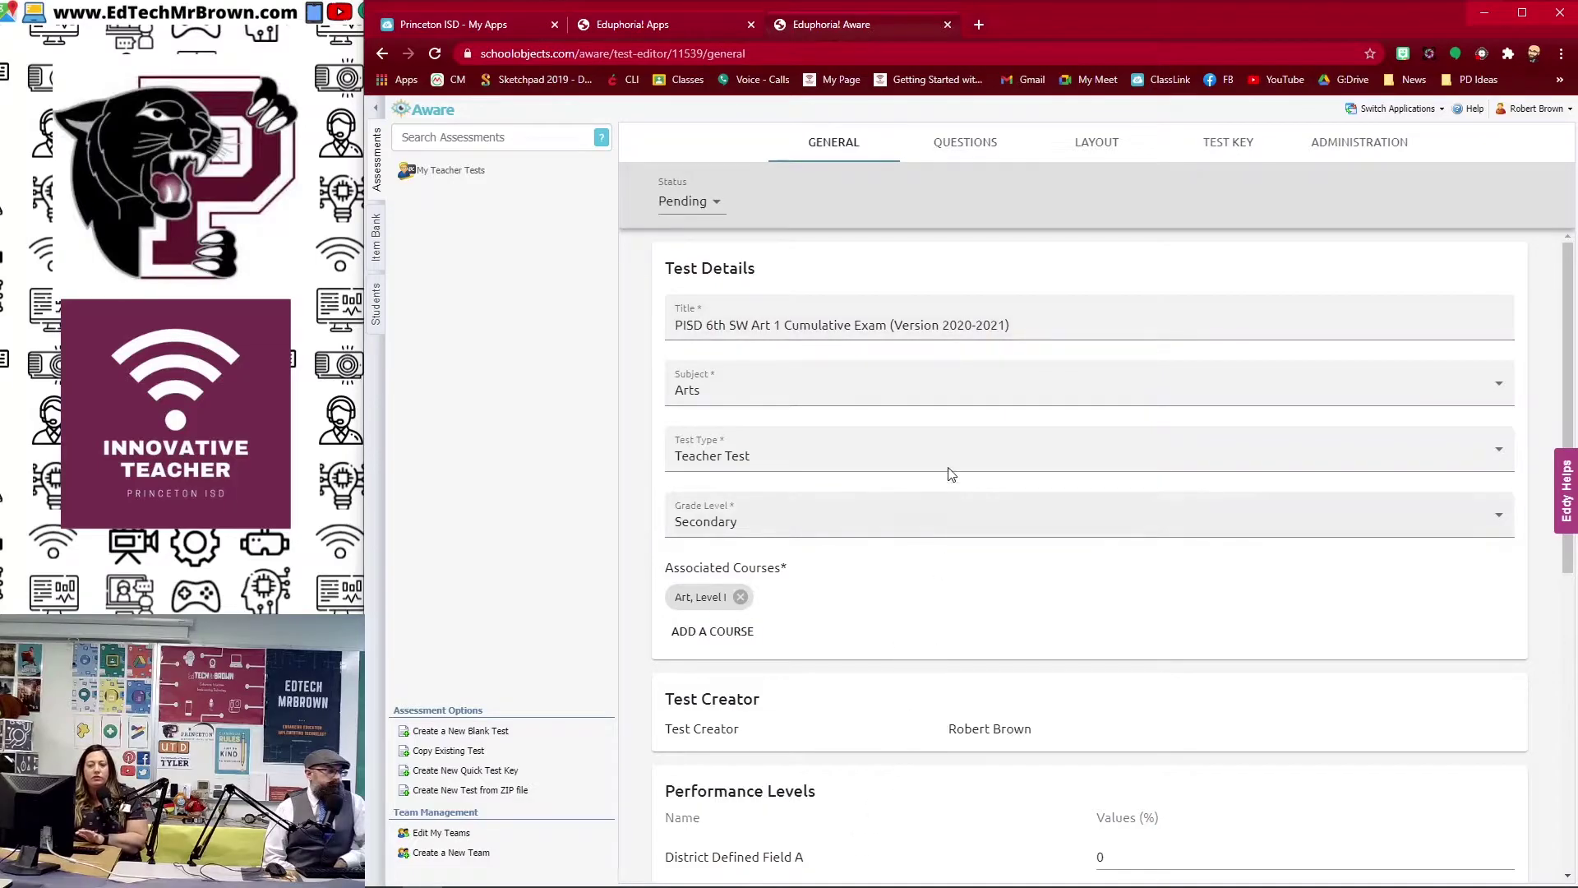
pyautogui.scroll(-7, 942, 561)
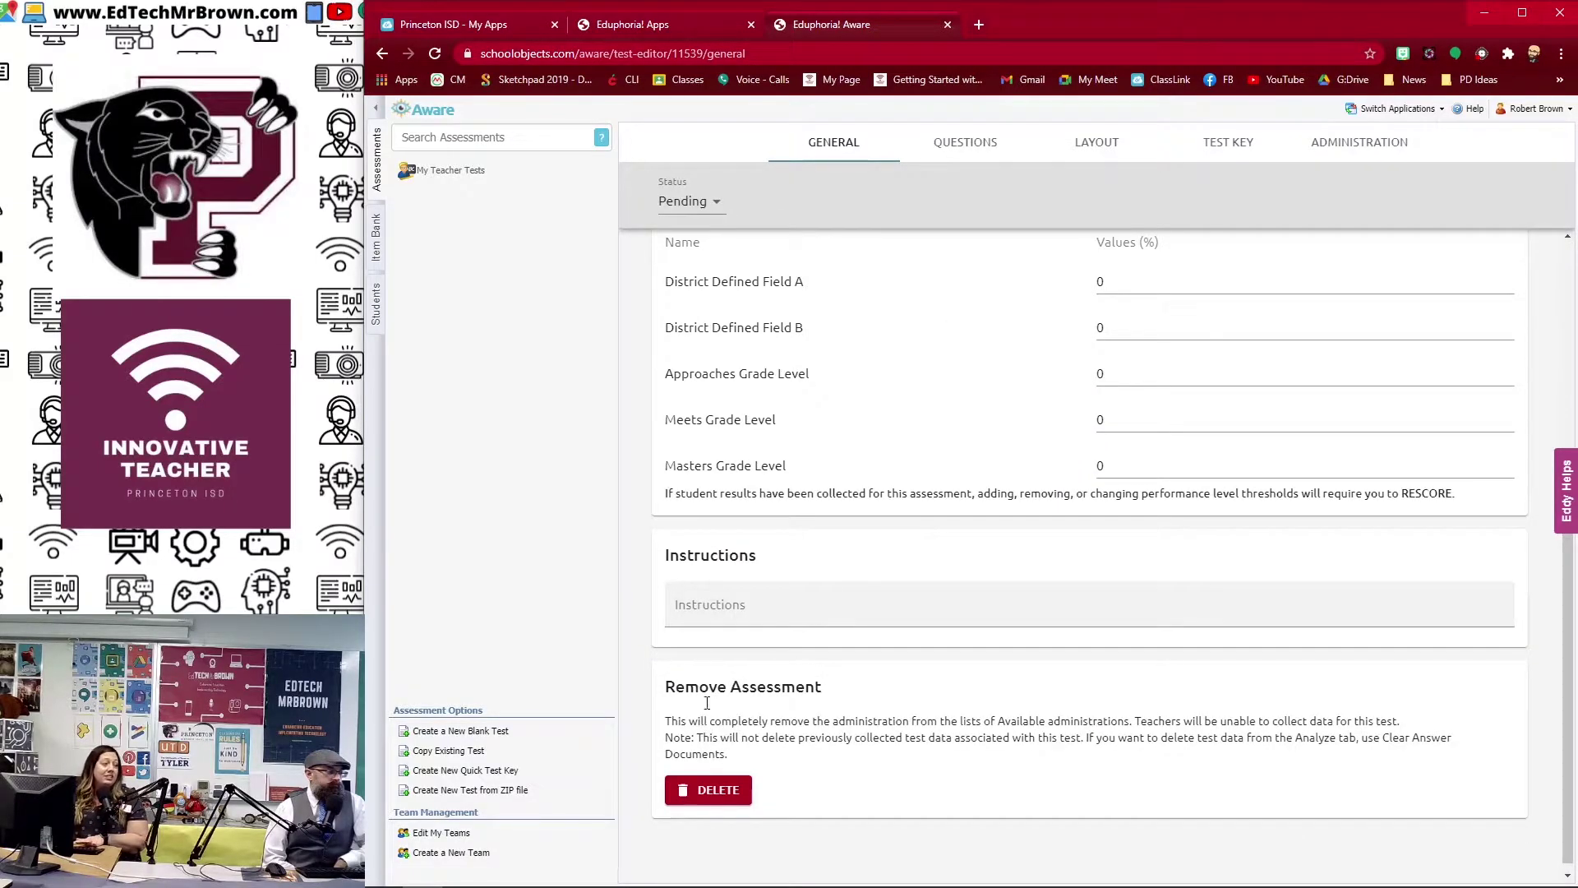
pyautogui.click(965, 142)
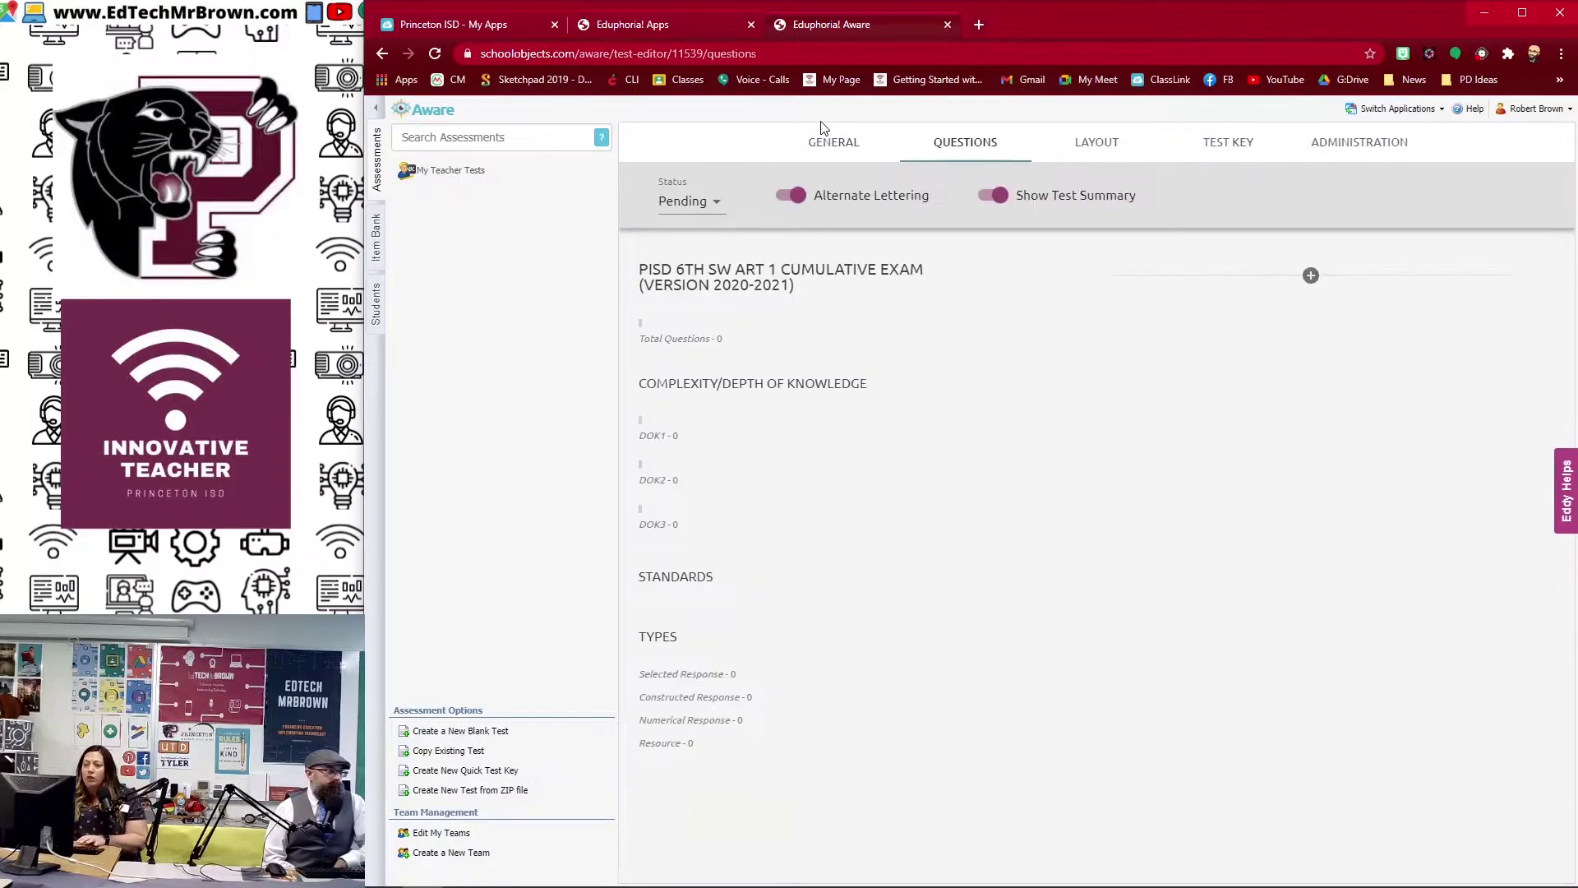
pyautogui.click(1311, 276)
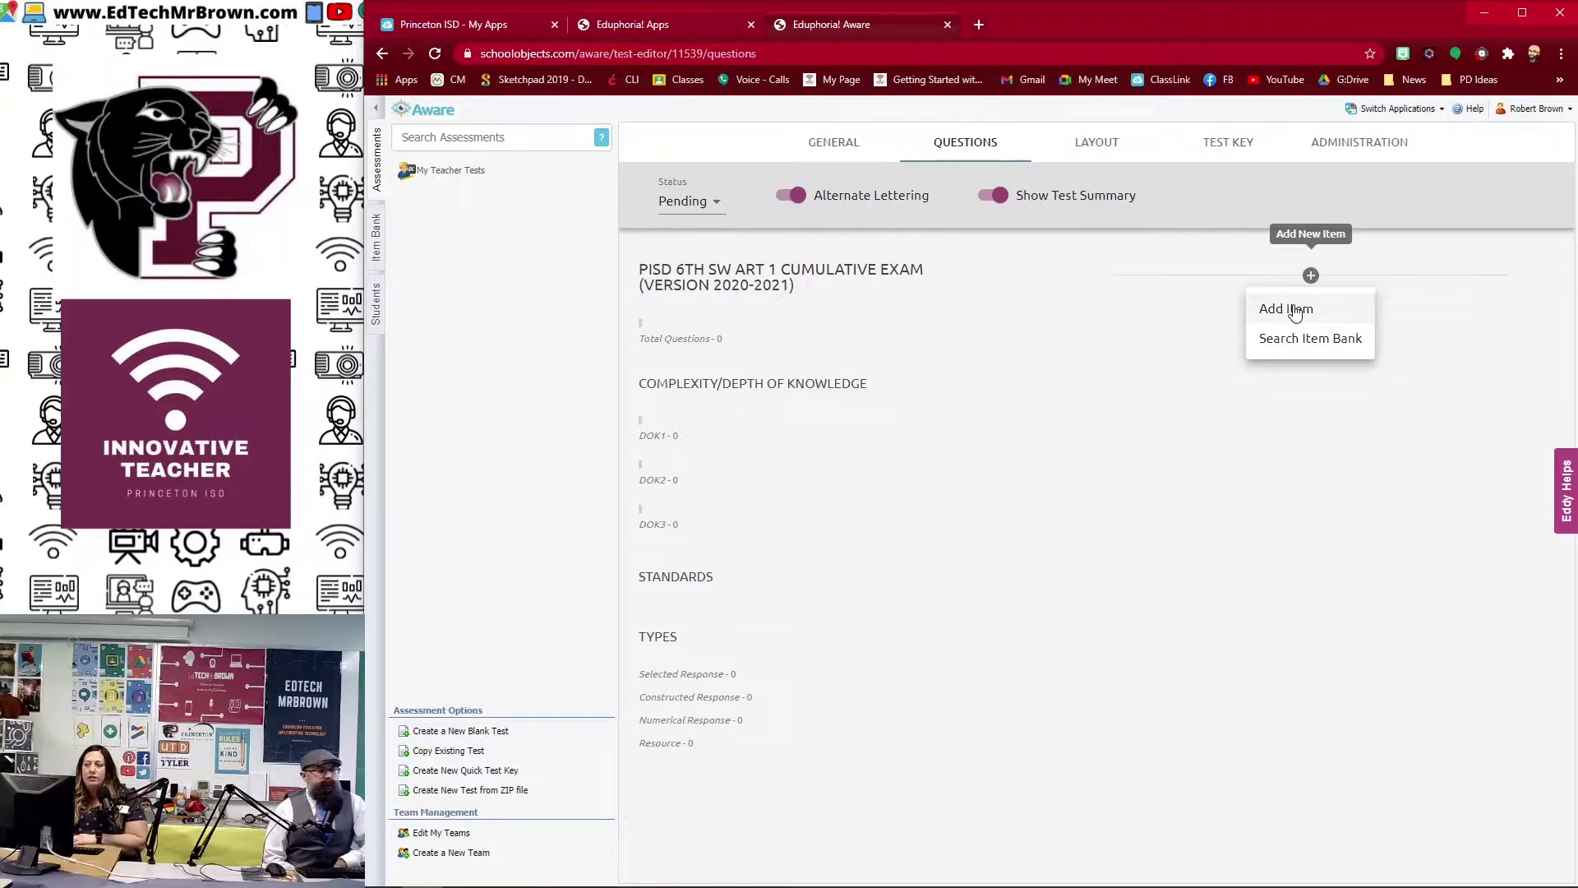
# Step: Add a new question item tagged with primary standard A1.1(A)
pyautogui.click(1298, 310)
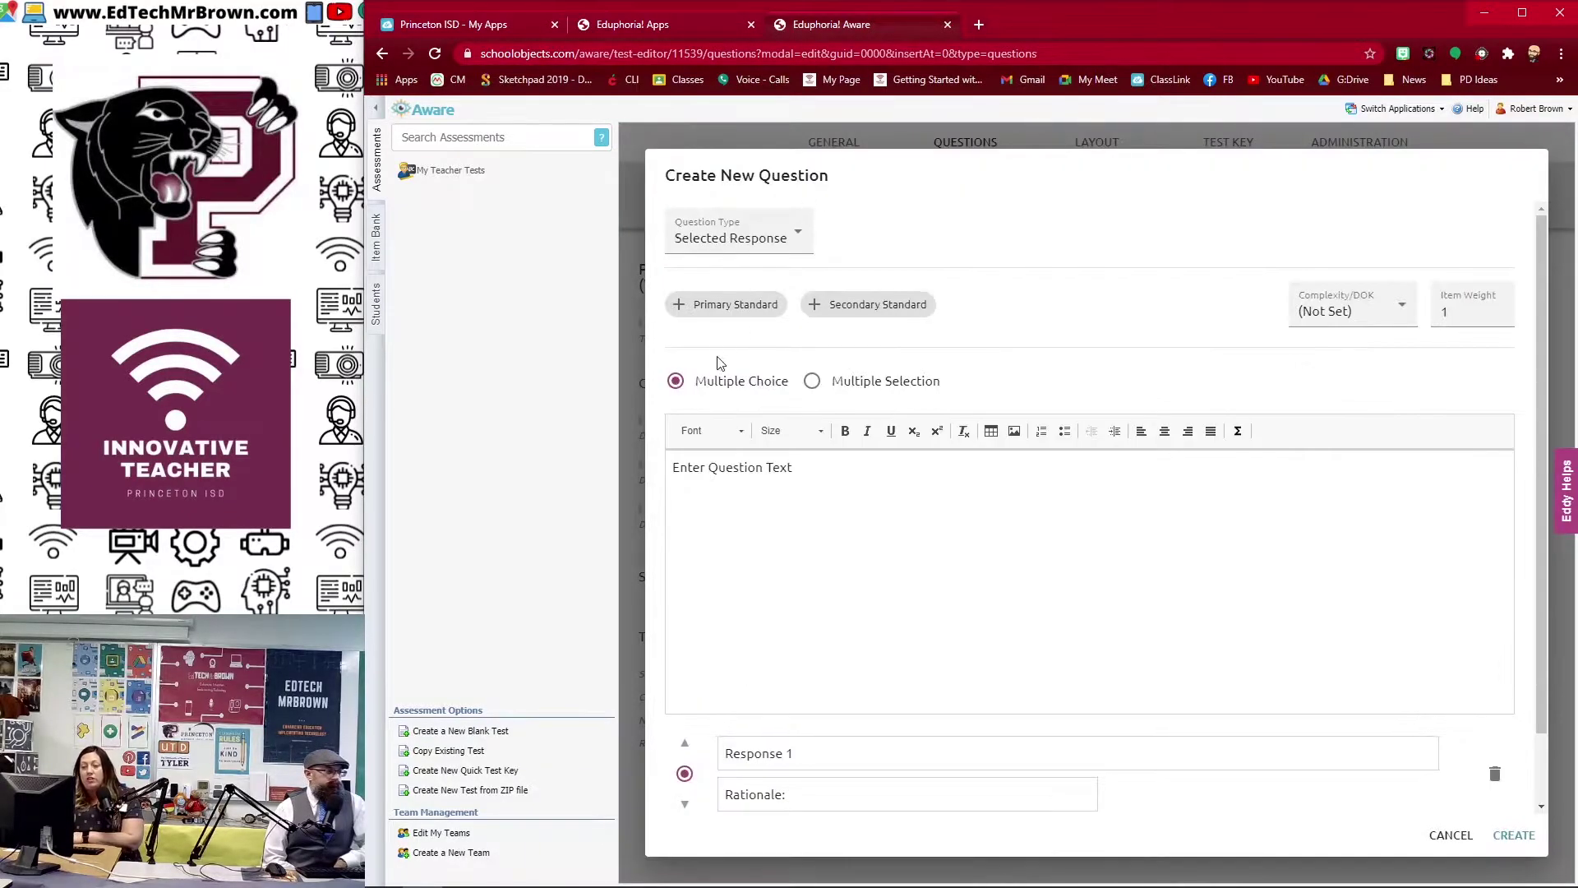
pyautogui.click(768, 315)
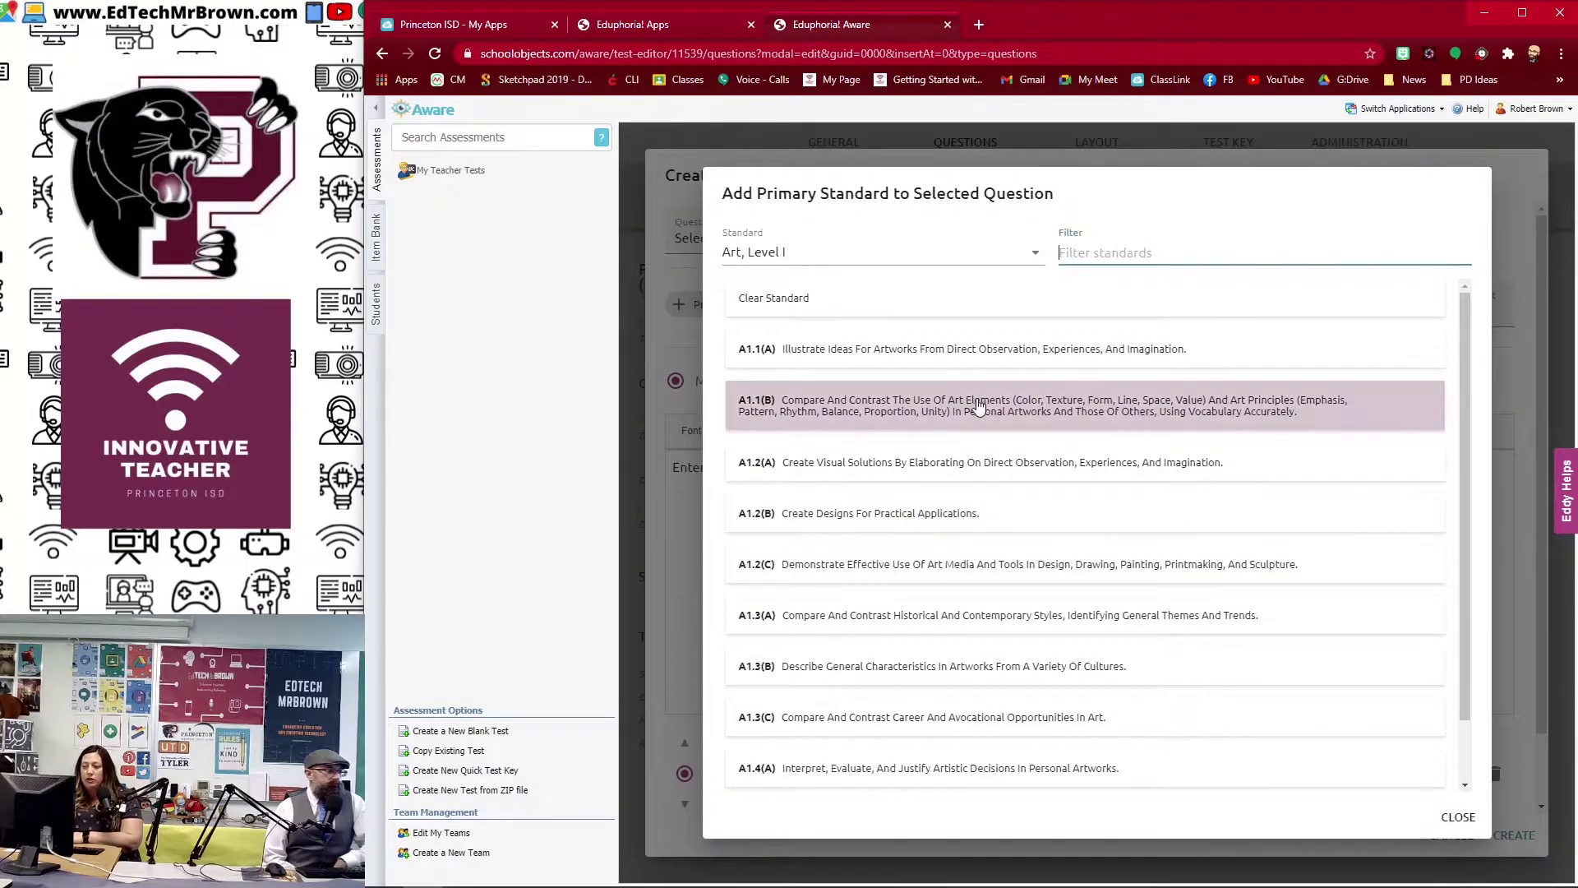
pyautogui.click(953, 352)
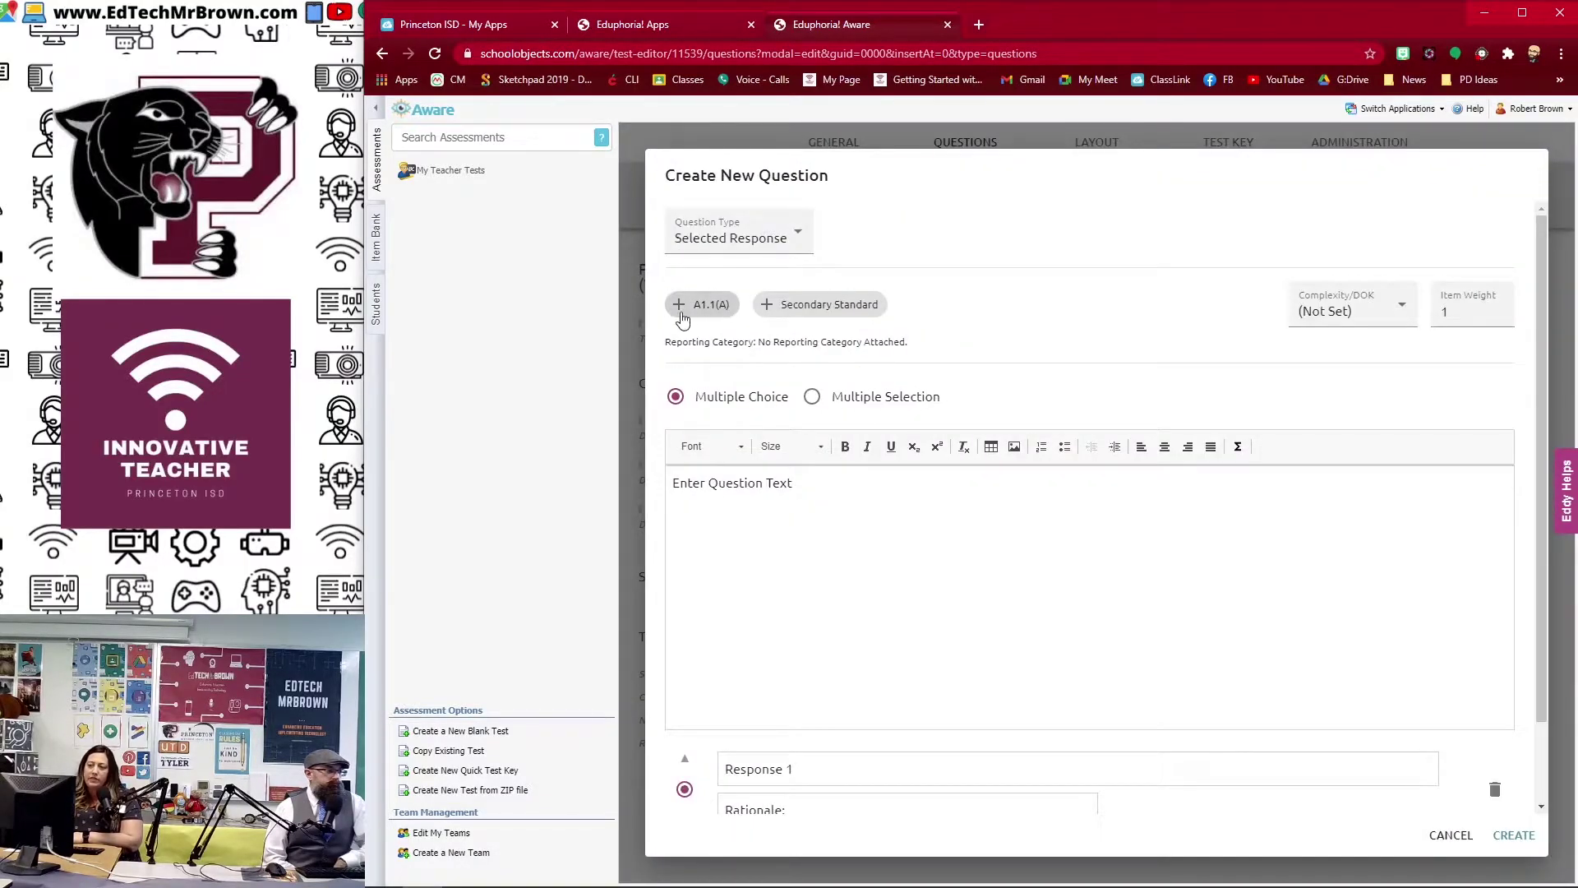
# Step: Replace the placeholder question text with 'al;sdjfka;lsdjf' and begin inserting an image
pyautogui.tripleClick(817, 546)
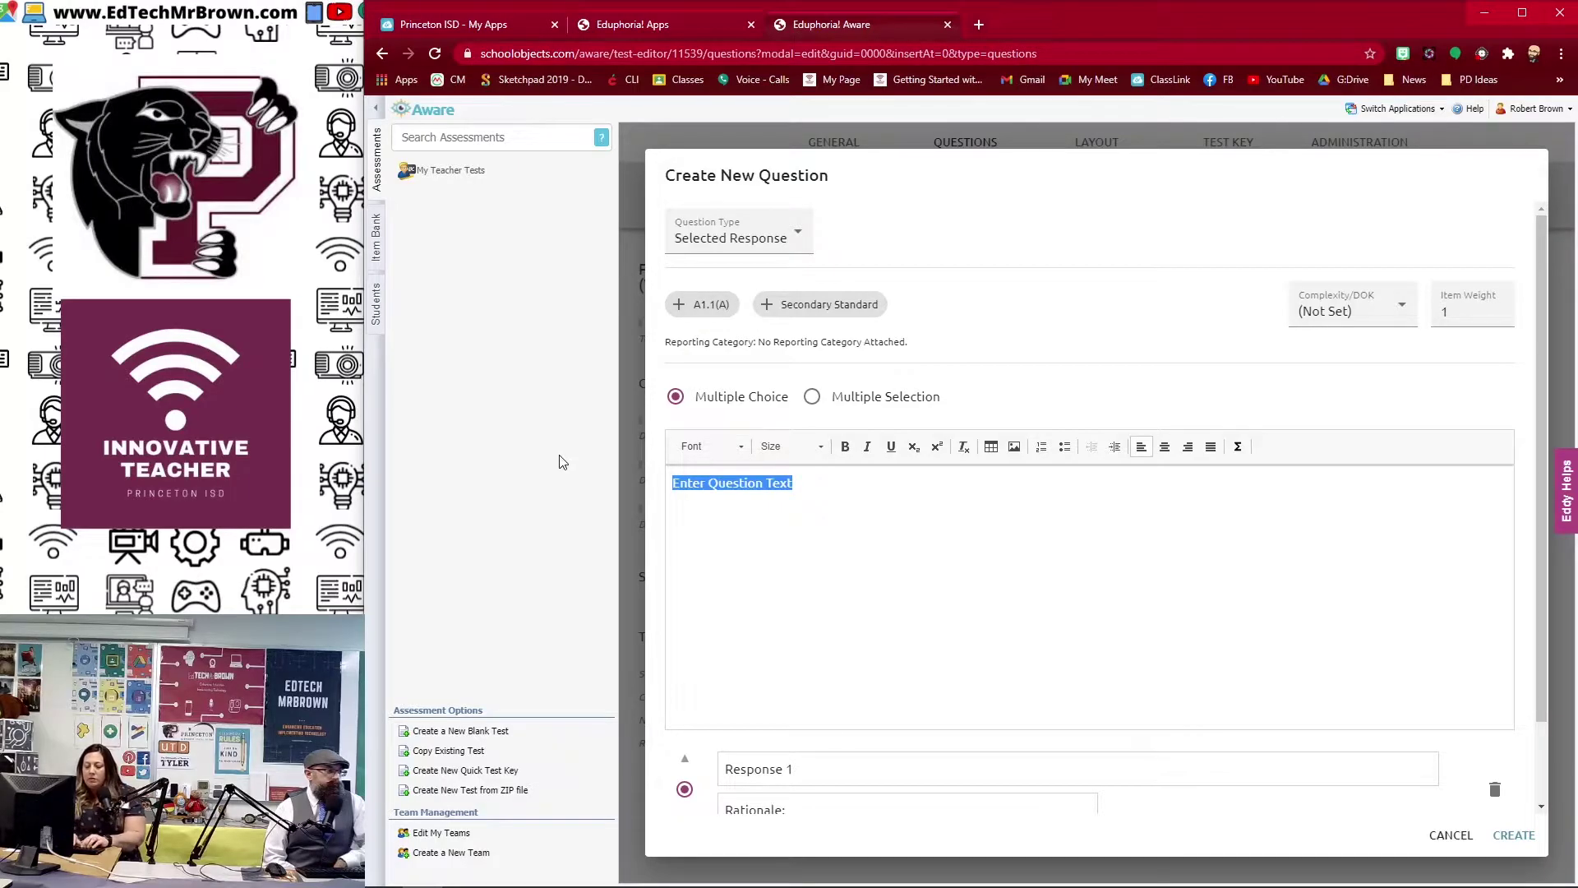
pyautogui.write('al;sdjfka;lsdjf')
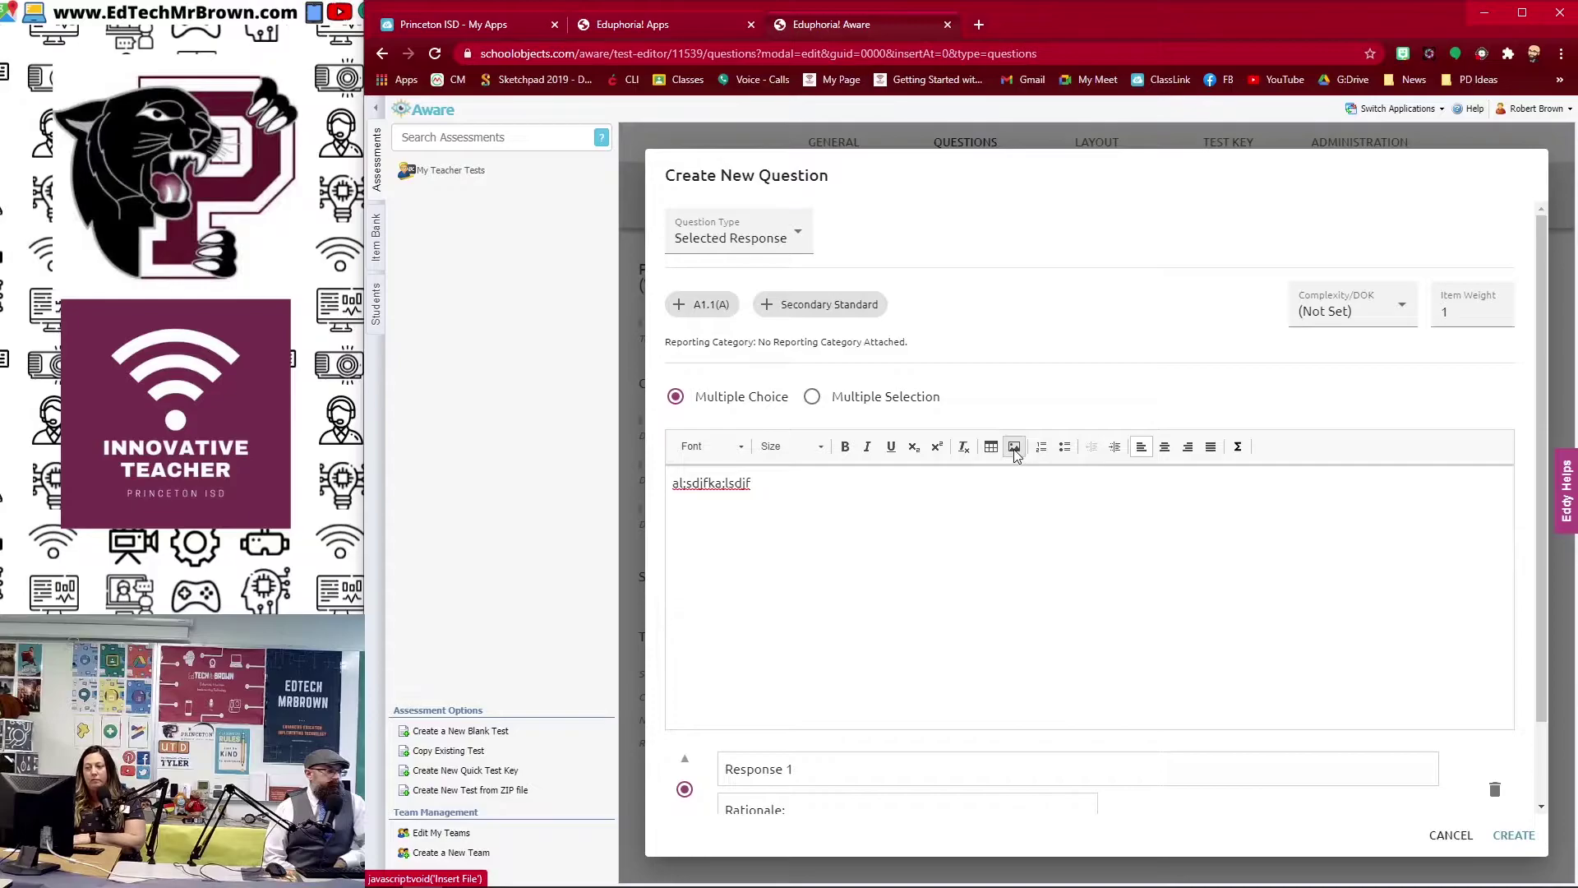
pyautogui.click(1015, 448)
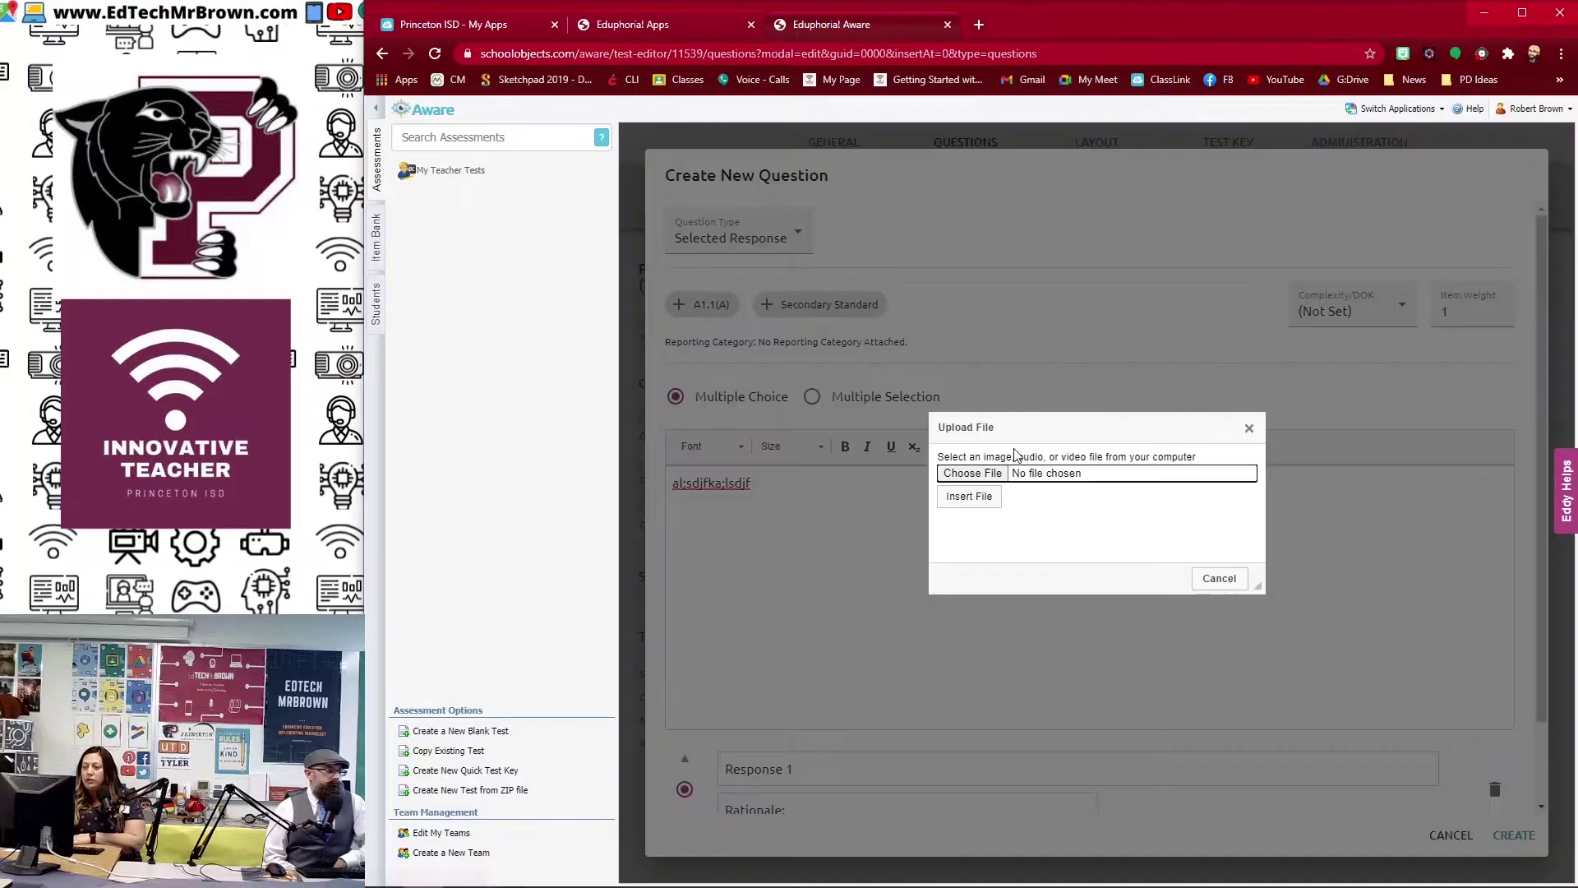
# Step: Upload texasoutline.jpg and insert it into the question
pyautogui.click(976, 475)
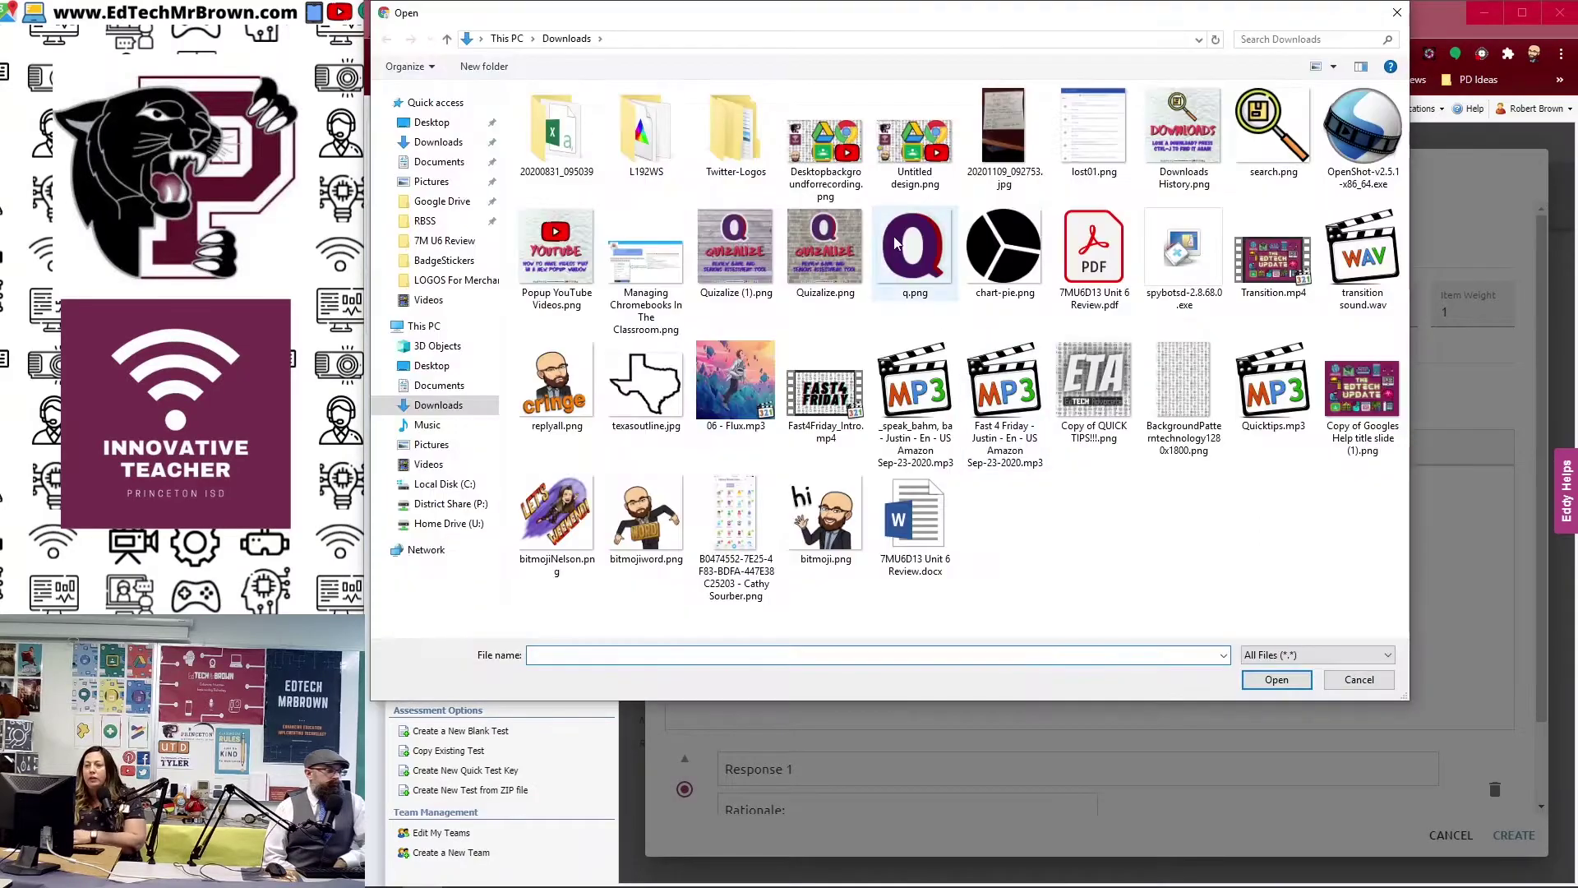
pyautogui.click(645, 382)
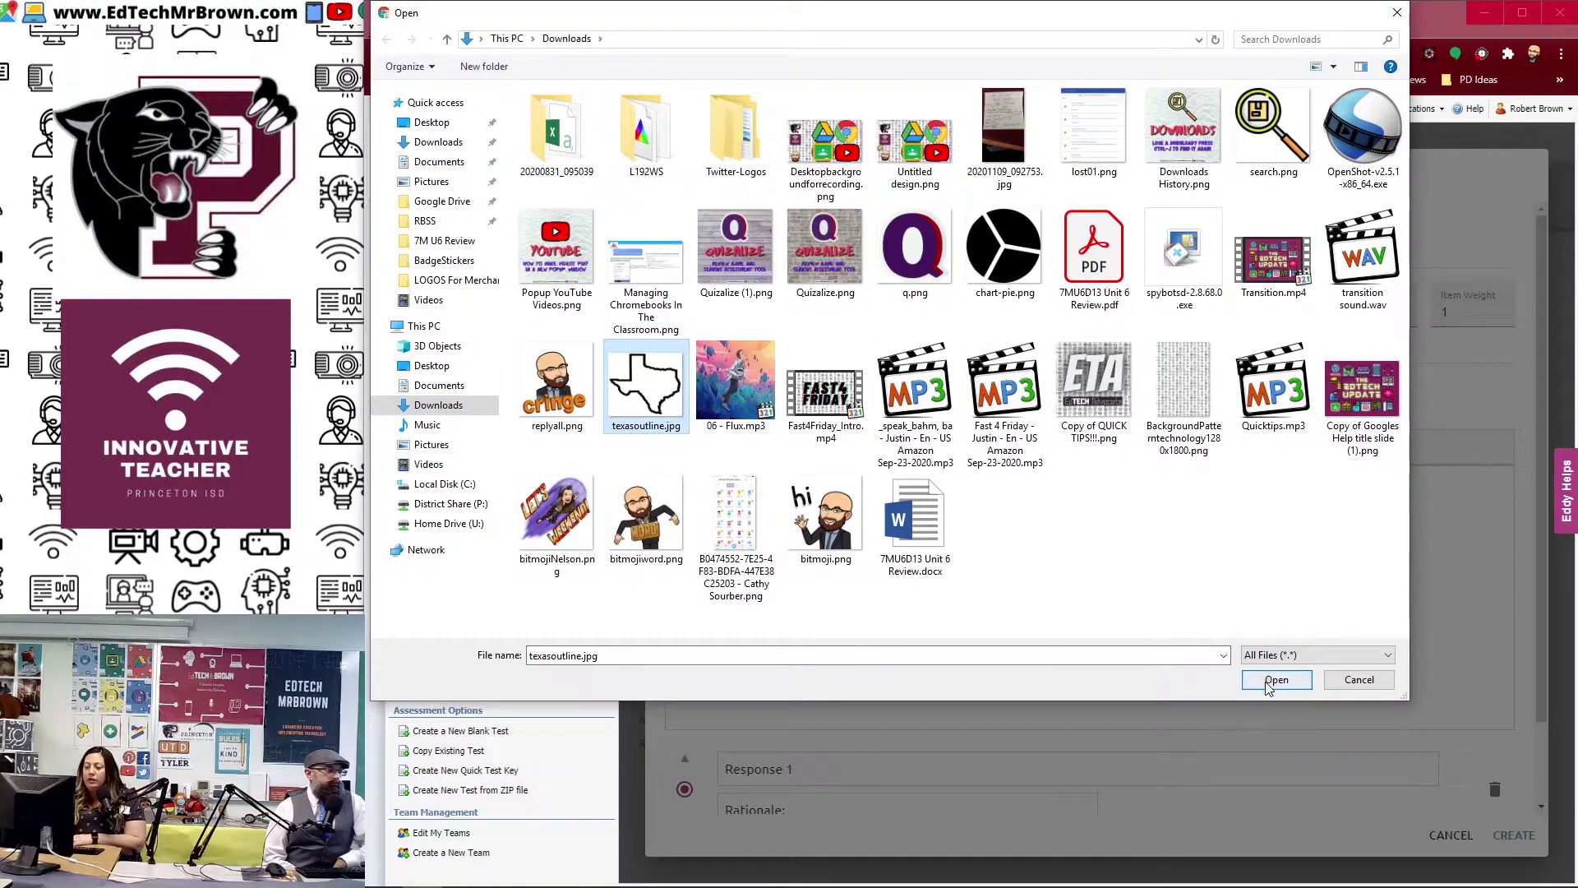
pyautogui.click(1274, 679)
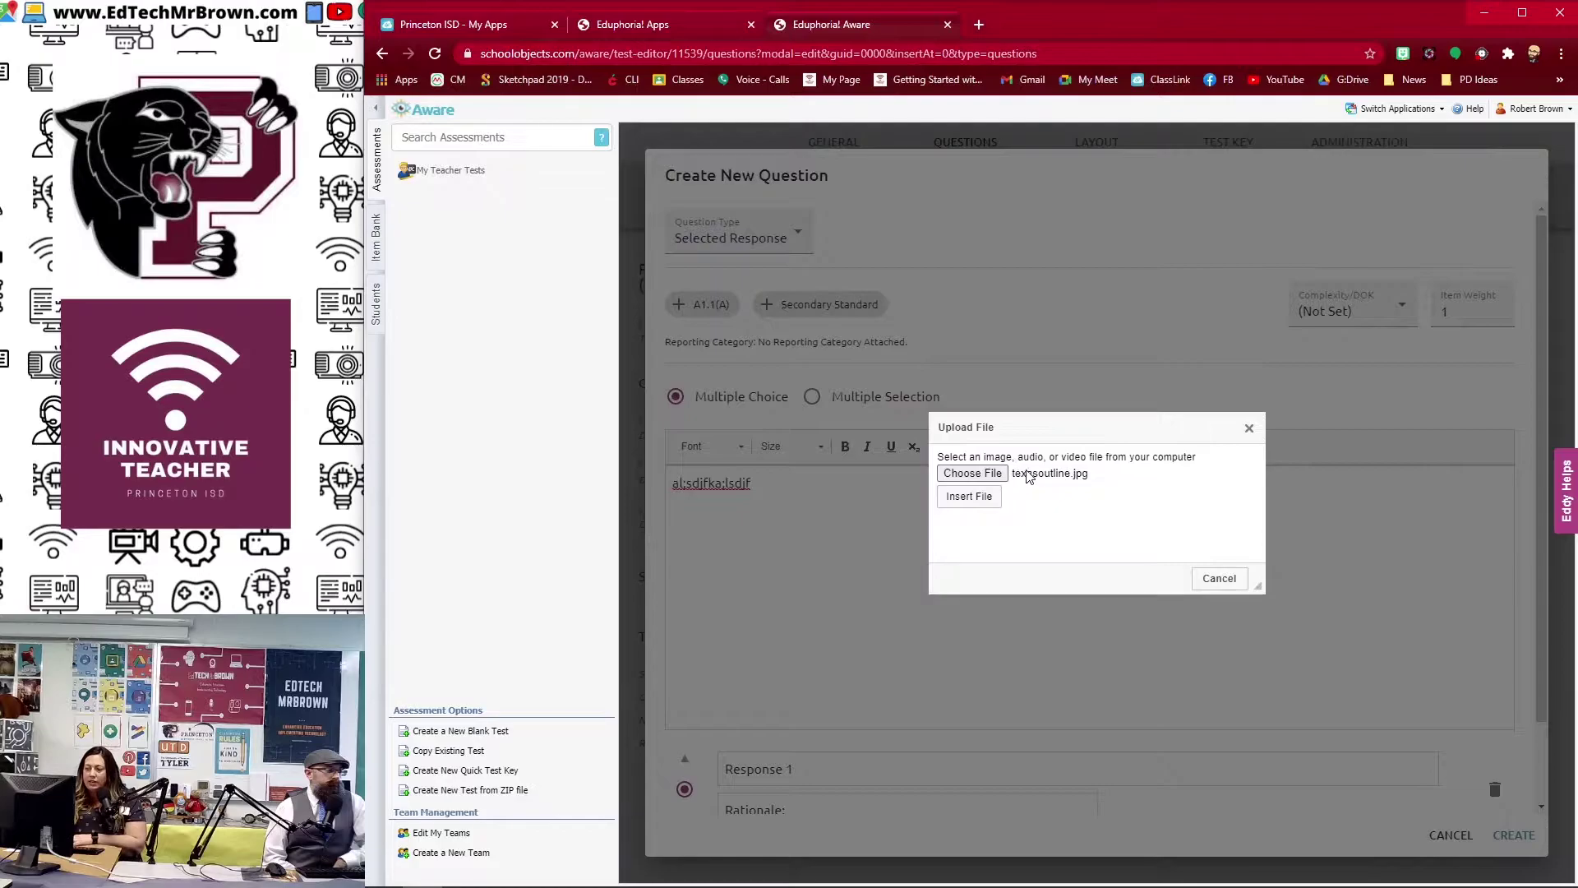
pyautogui.click(975, 502)
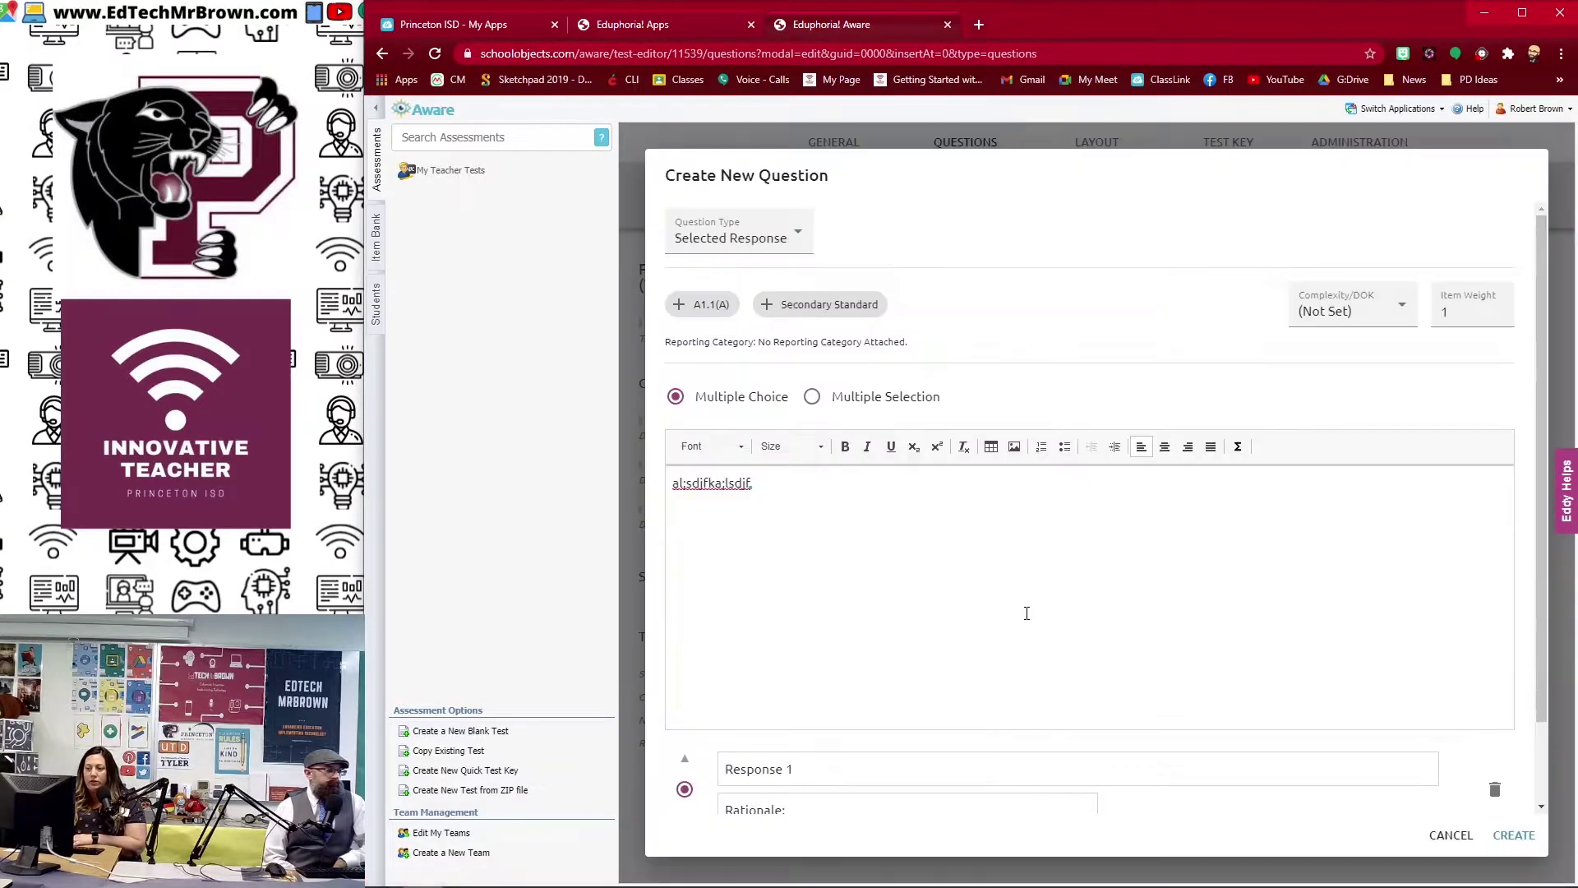
# Step: Adjust the Texas image's width in its properties and save the question
pyautogui.scroll(-2, 1069, 590)
pyautogui.scroll(5, 1069, 588)
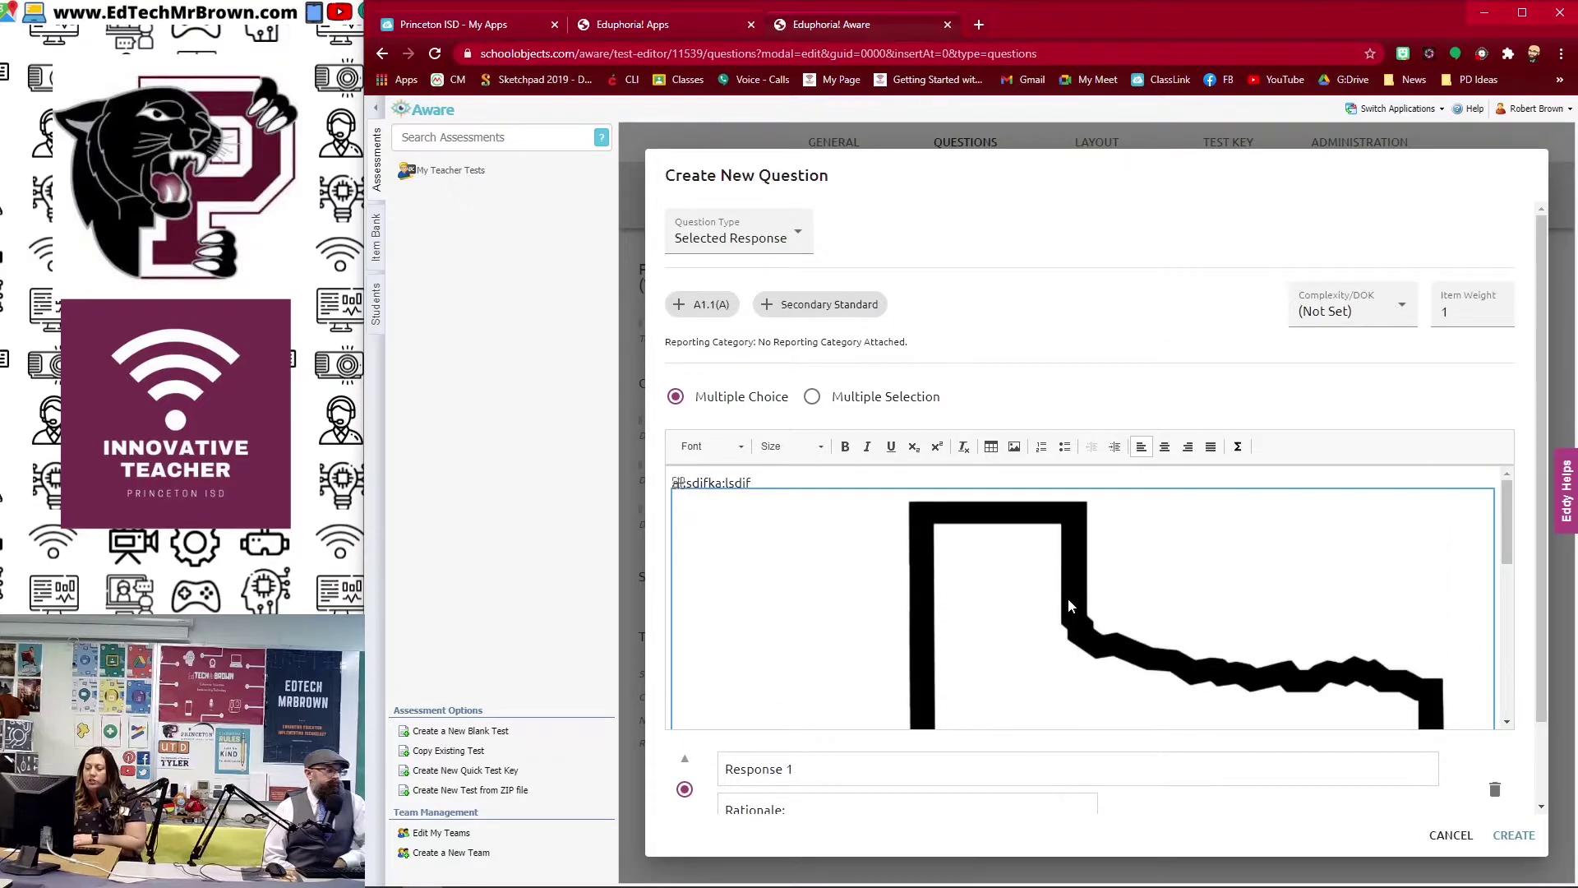
pyautogui.doubleClick(1031, 605)
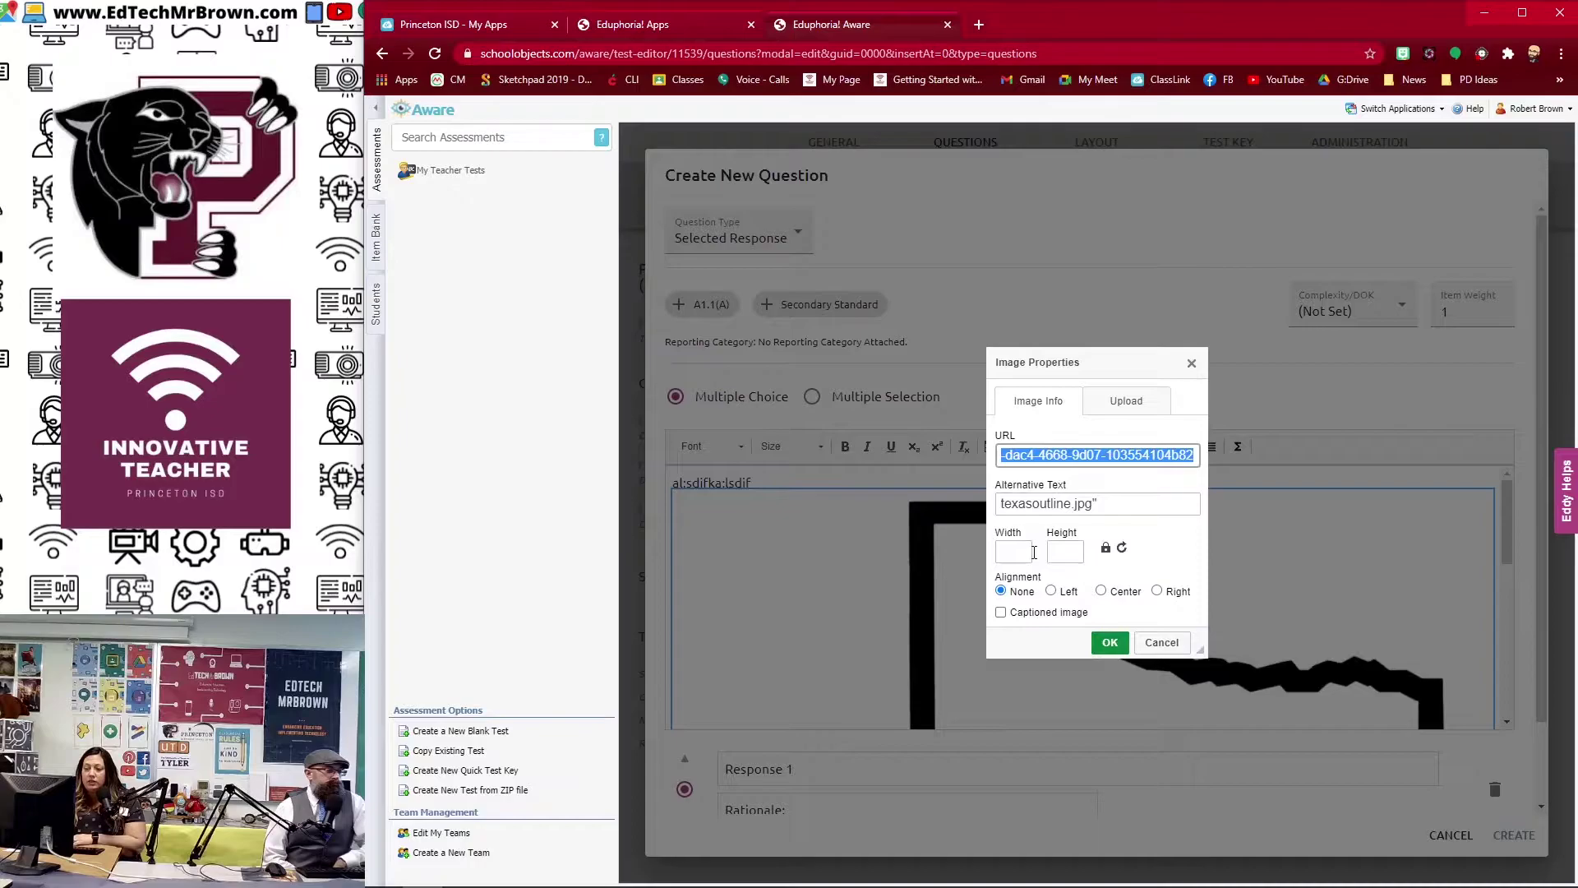
pyautogui.click(1018, 553)
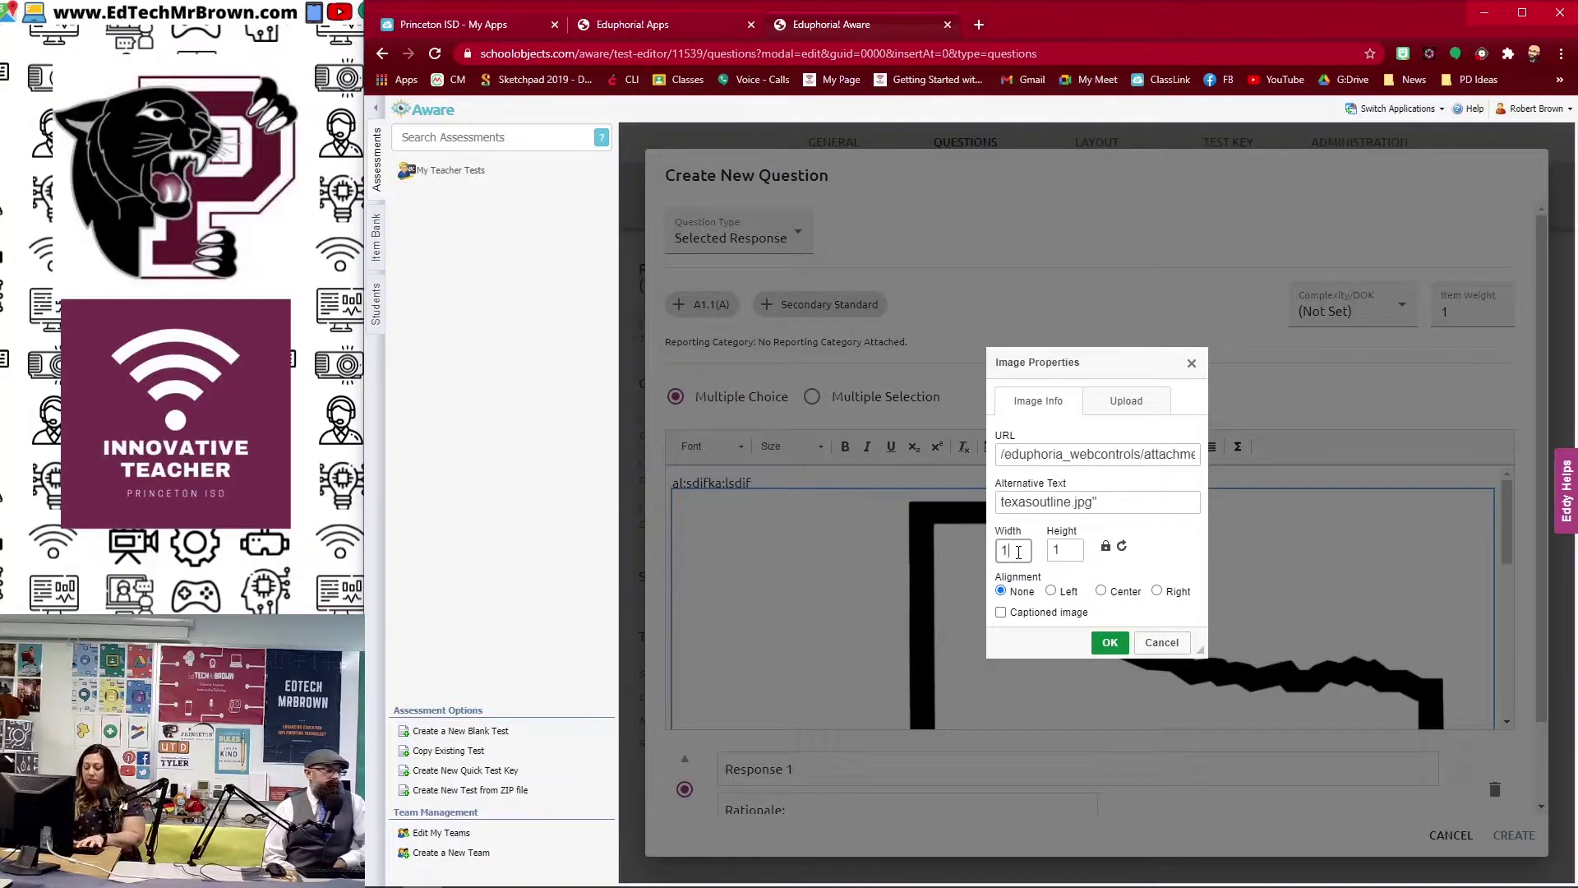
pyautogui.click(1109, 642)
pyautogui.click(1513, 834)
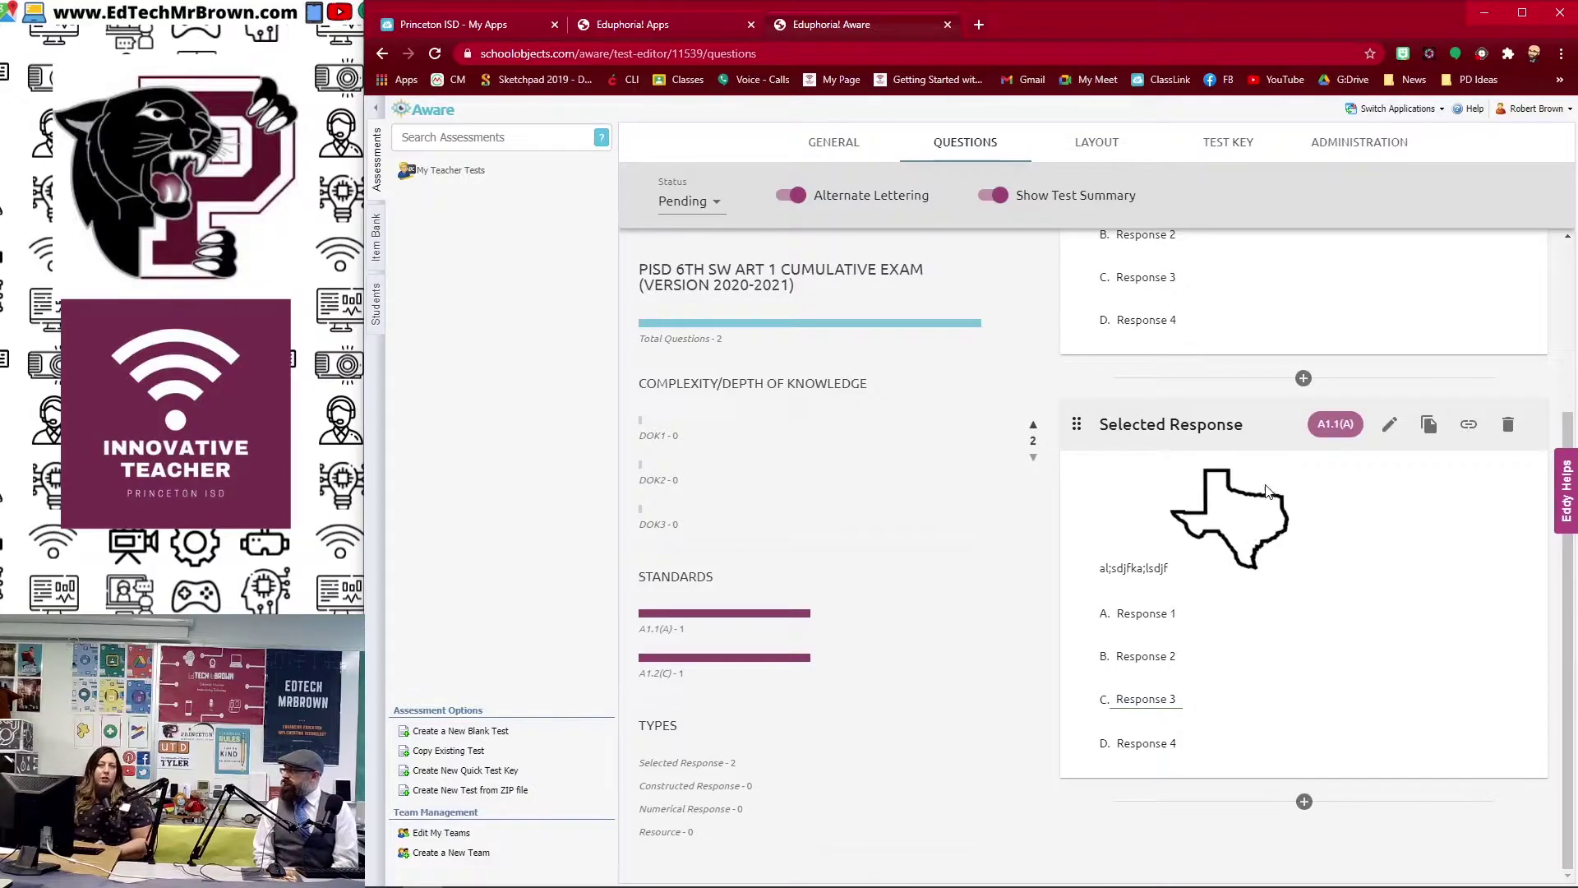
# Step: Give the Texas question four responses with Response 3 as correct, and save it
pyautogui.click(1260, 489)
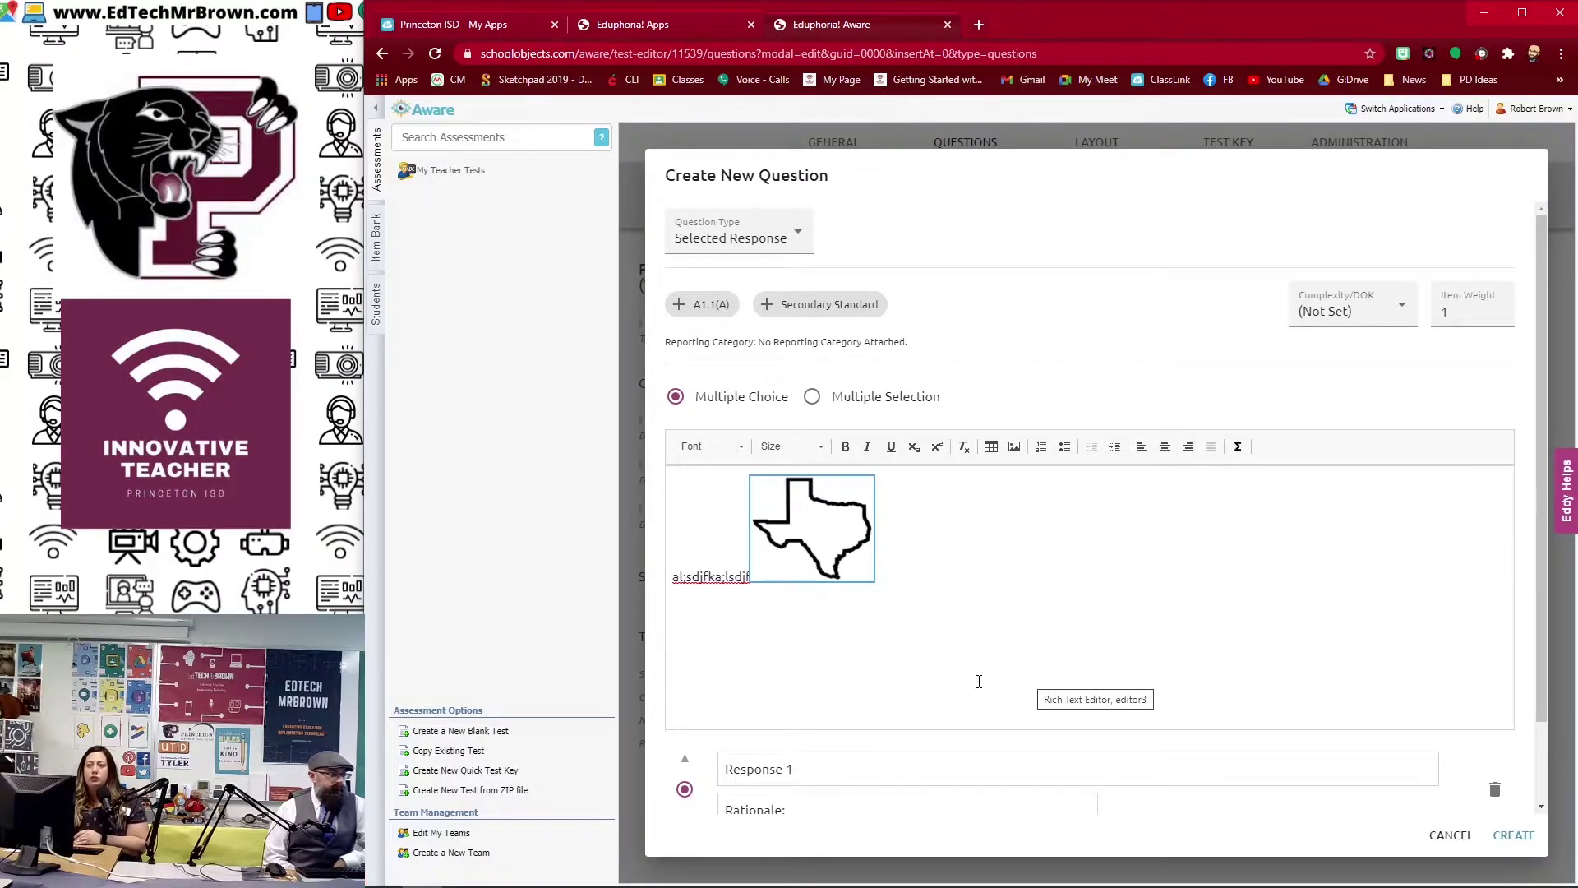
pyautogui.scroll(-2, 1002, 544)
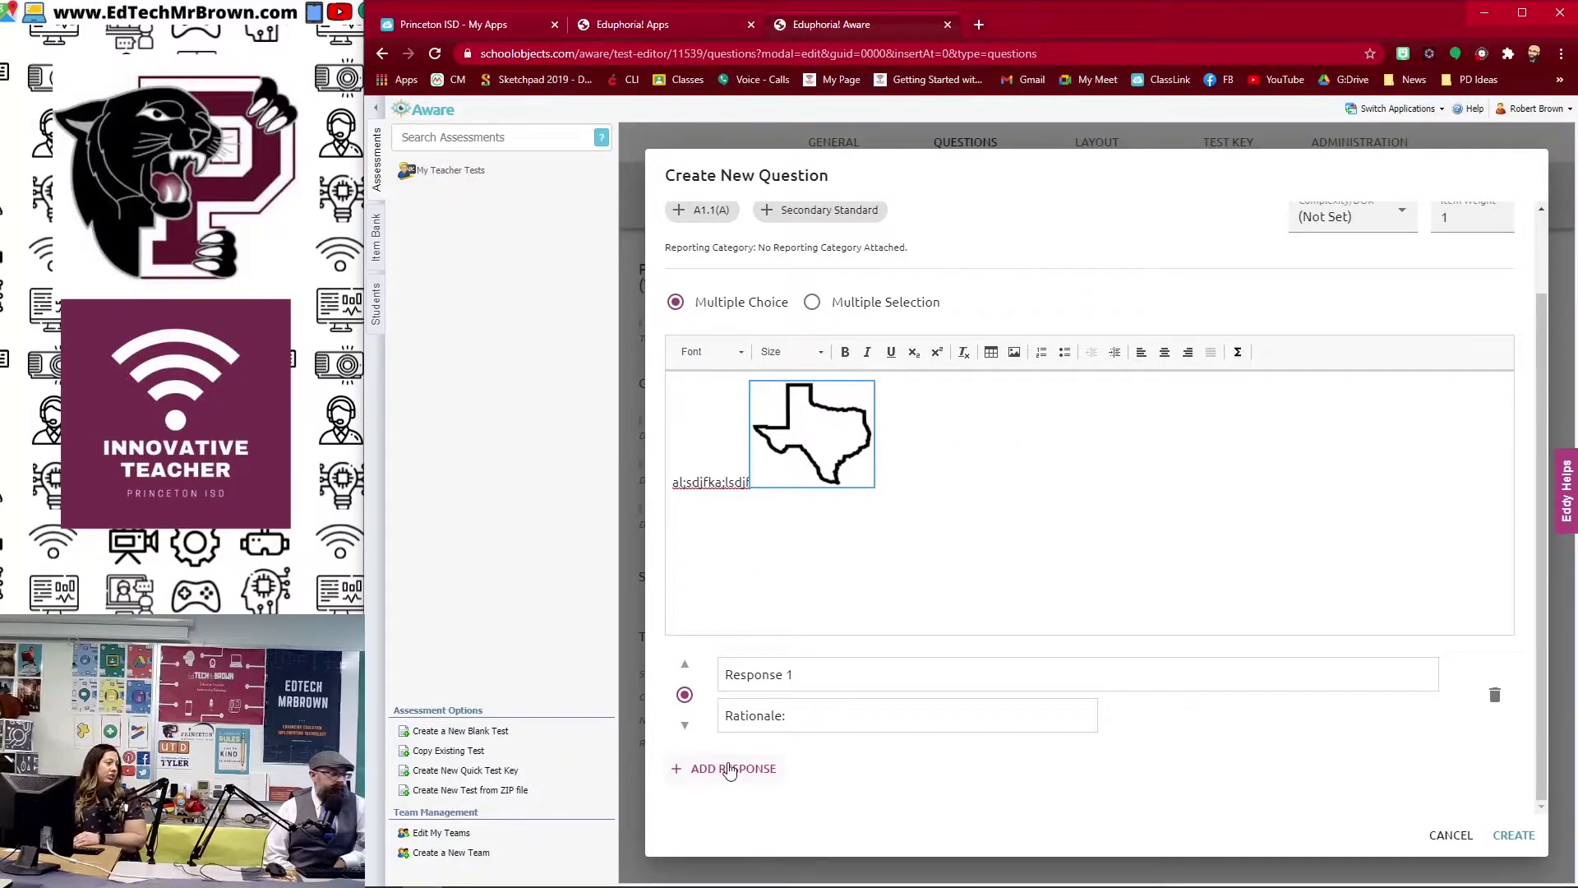
pyautogui.click(739, 771)
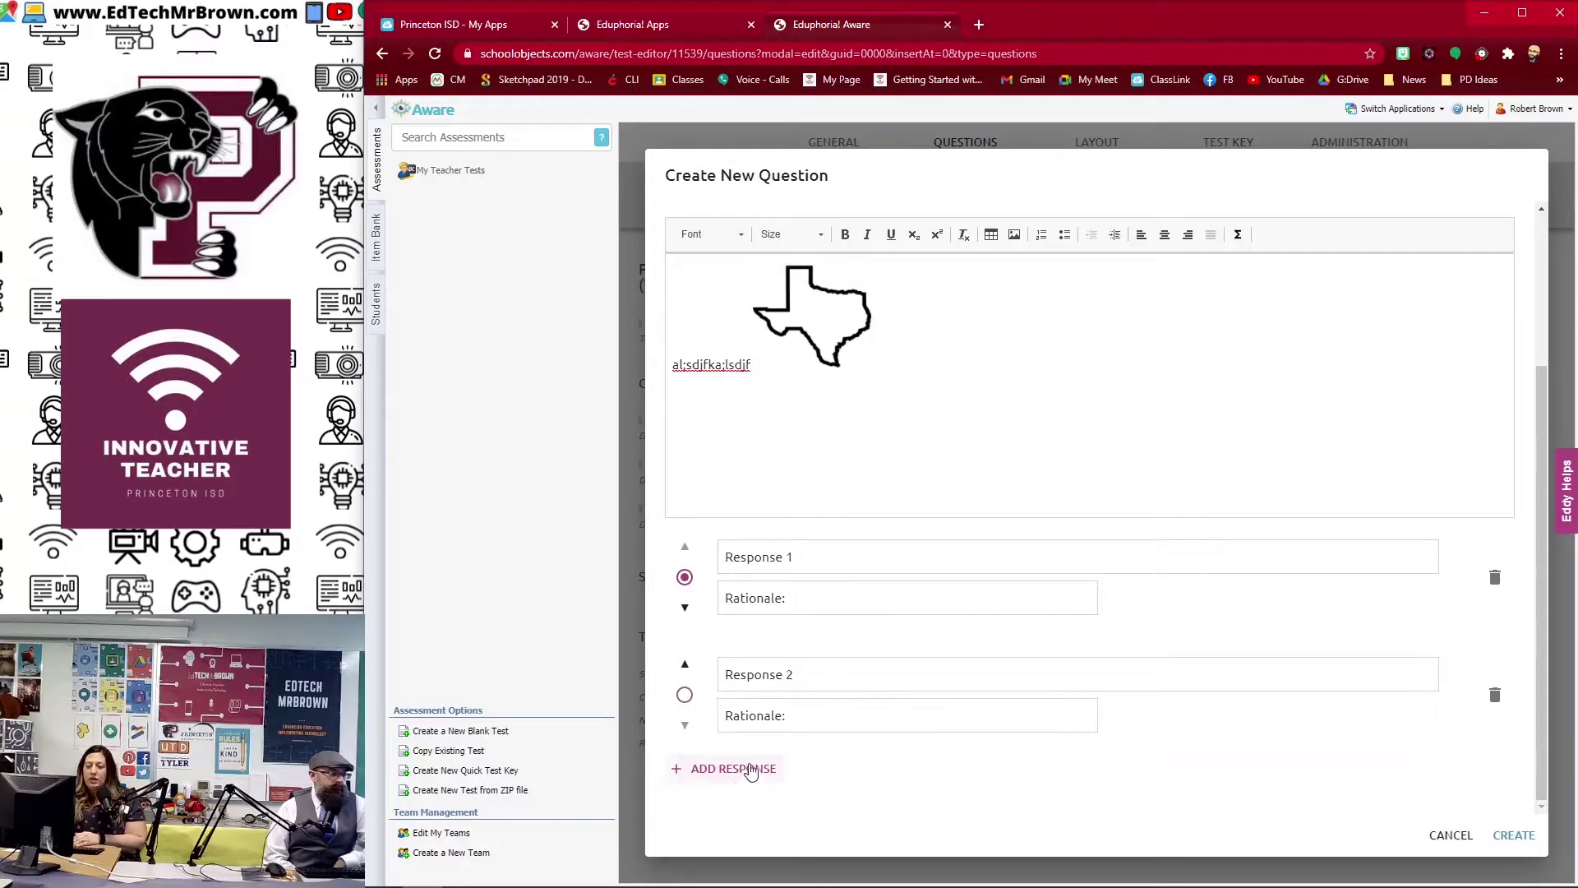
pyautogui.click(750, 769)
pyautogui.click(748, 770)
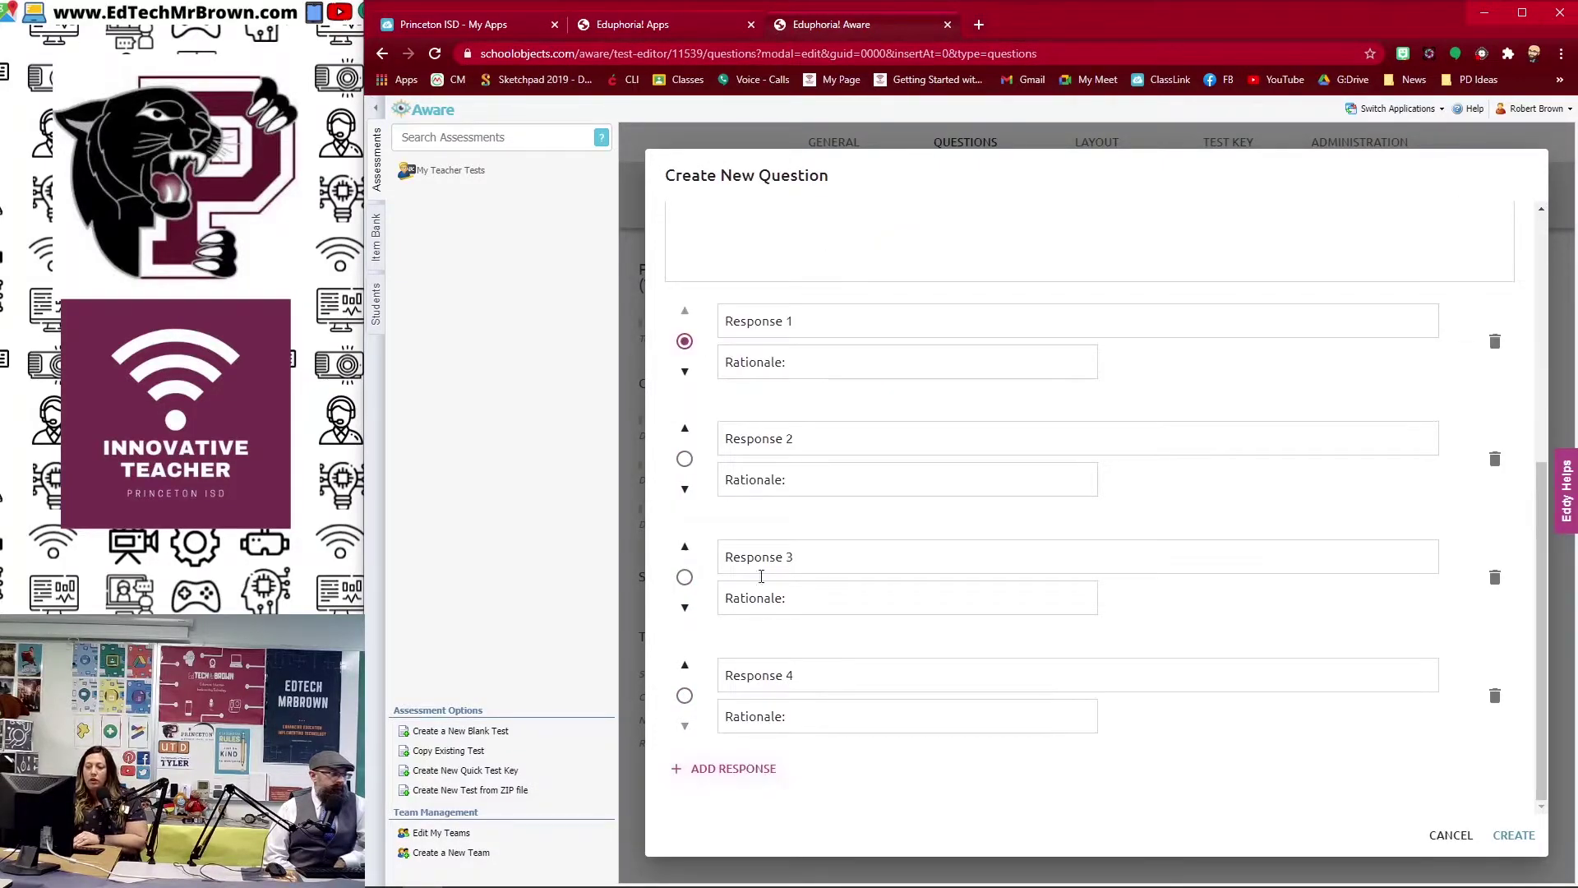
pyautogui.click(685, 577)
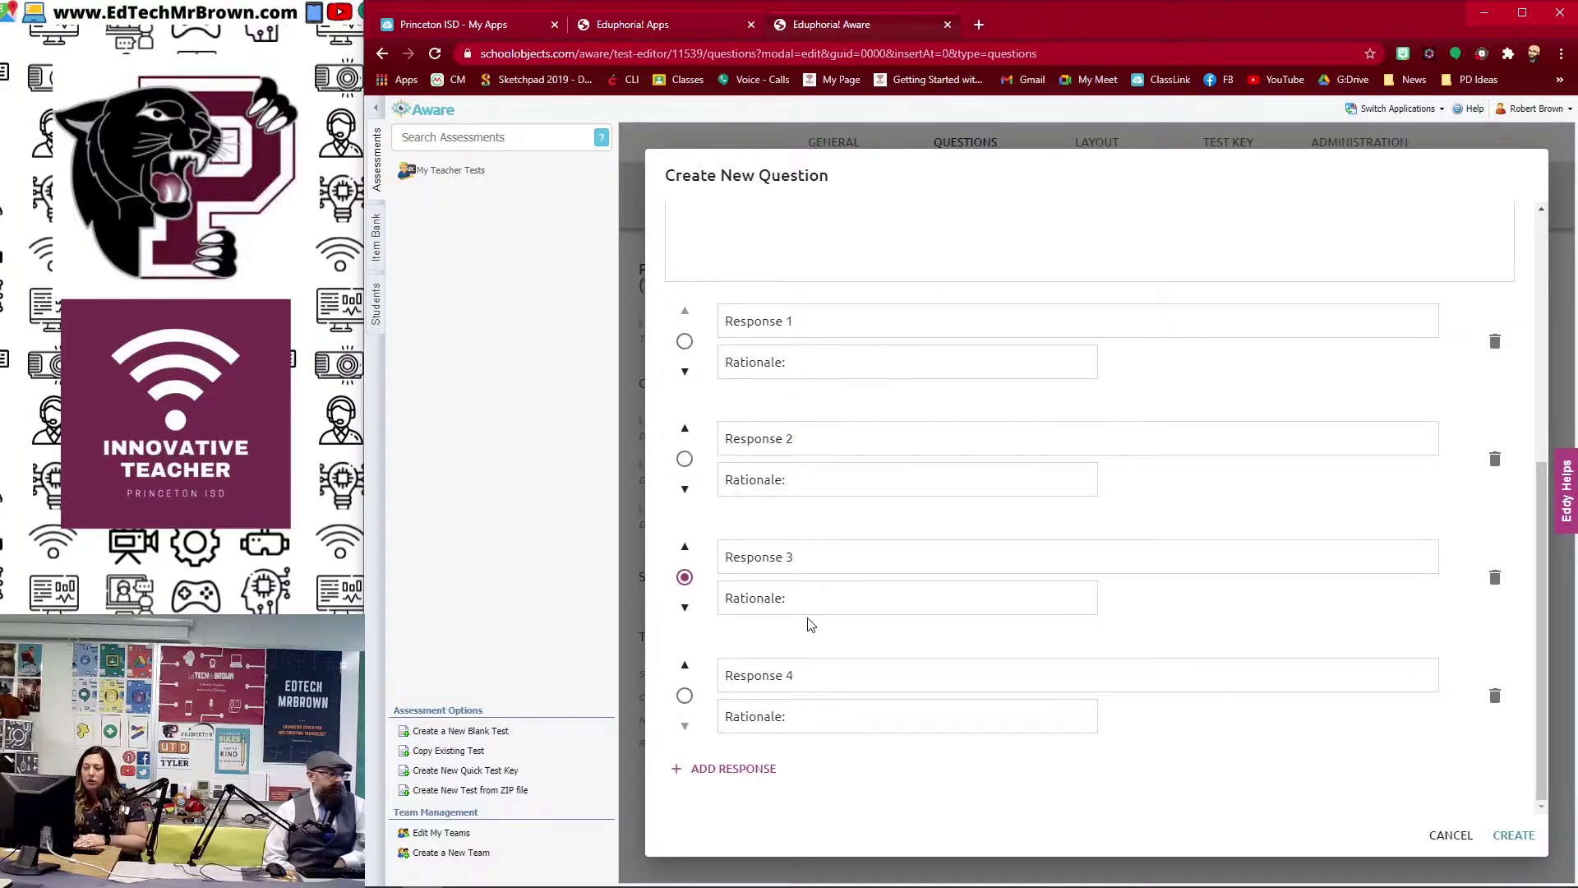
pyautogui.click(1516, 836)
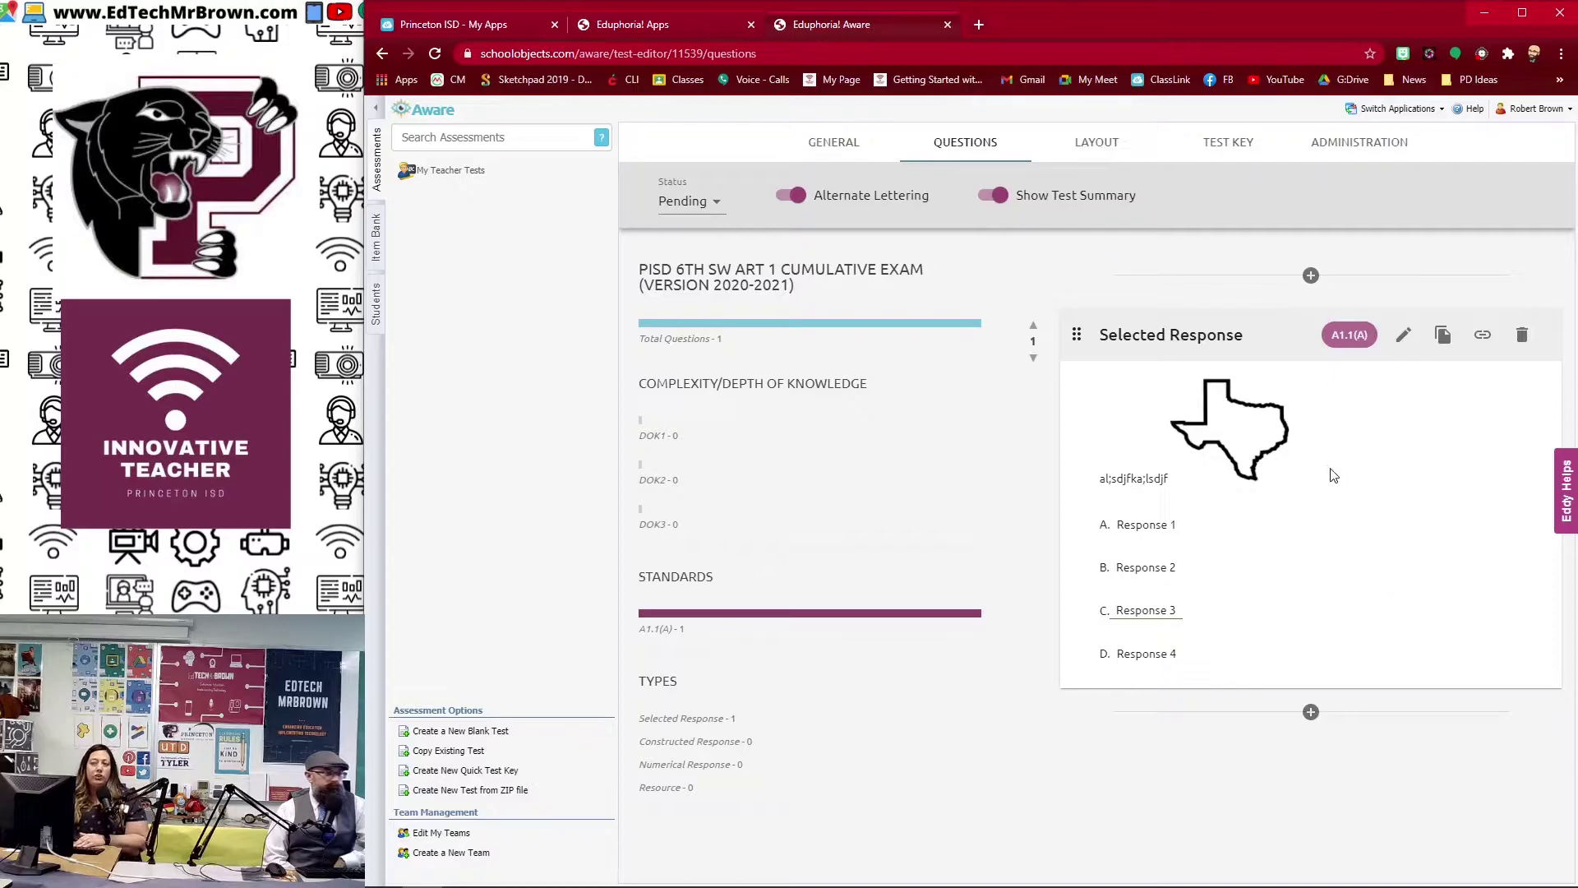
pyautogui.click(1311, 712)
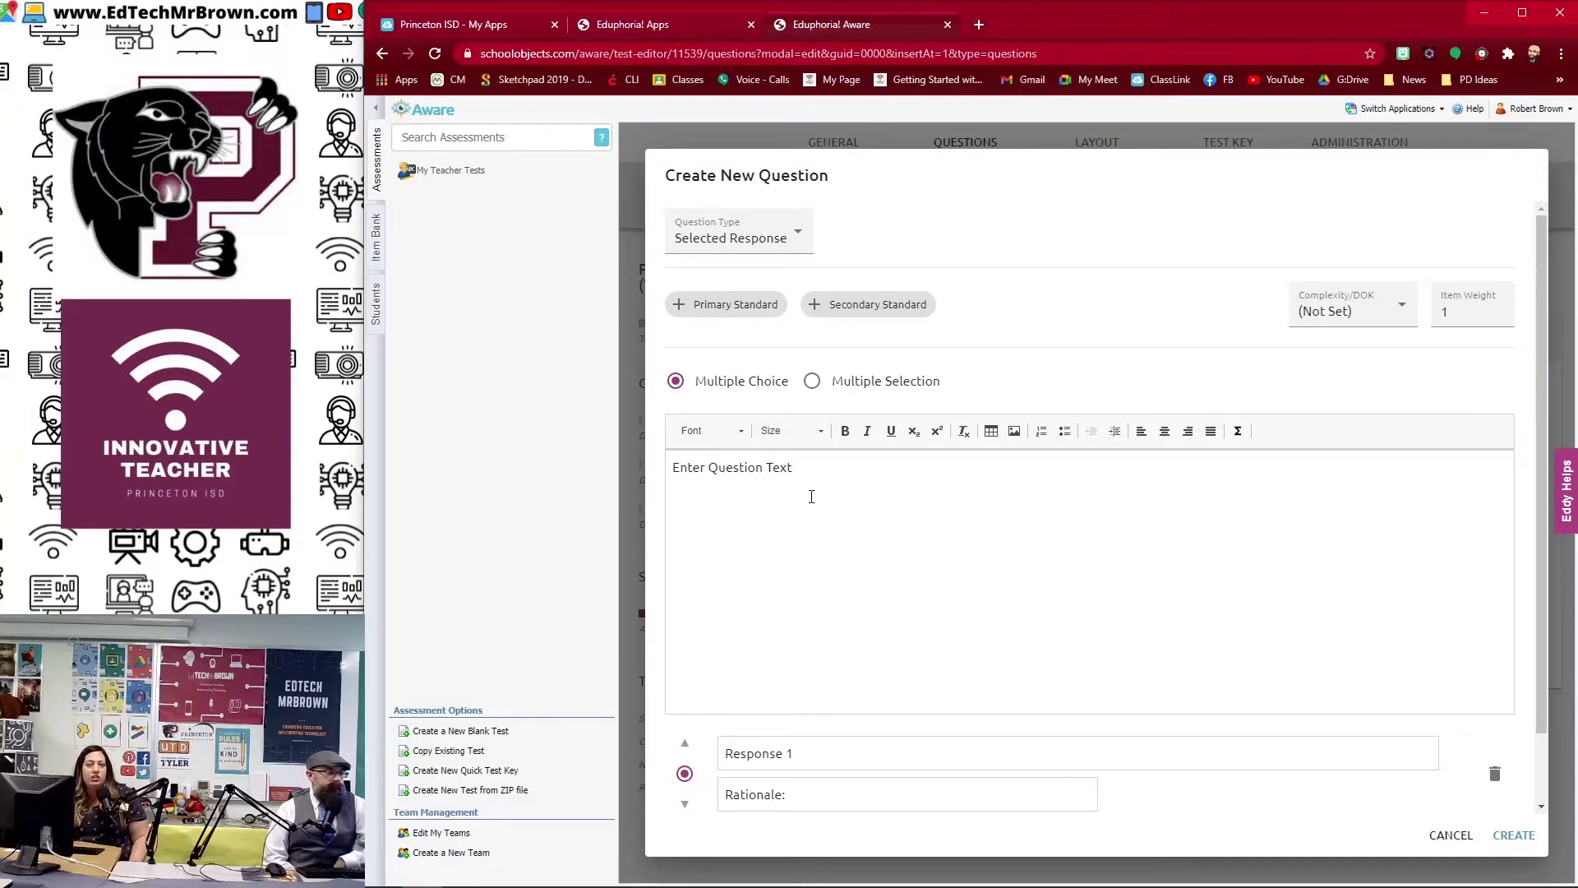
pyautogui.press('Escape')
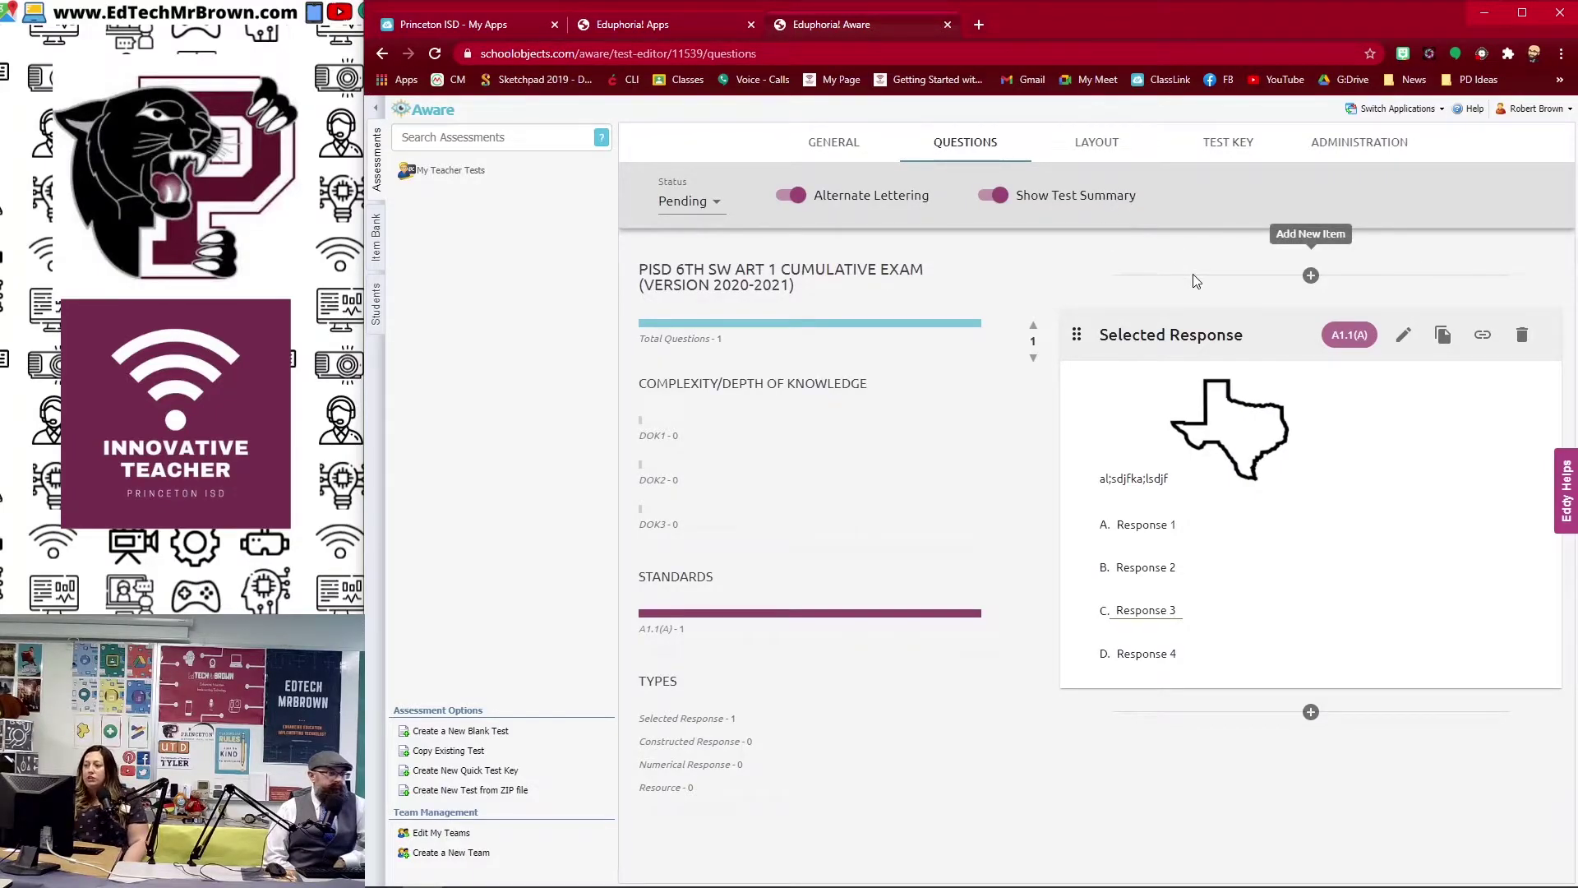
# Step: Change the layout's test booklet style from Elementary to Secondary
pyautogui.click(1094, 146)
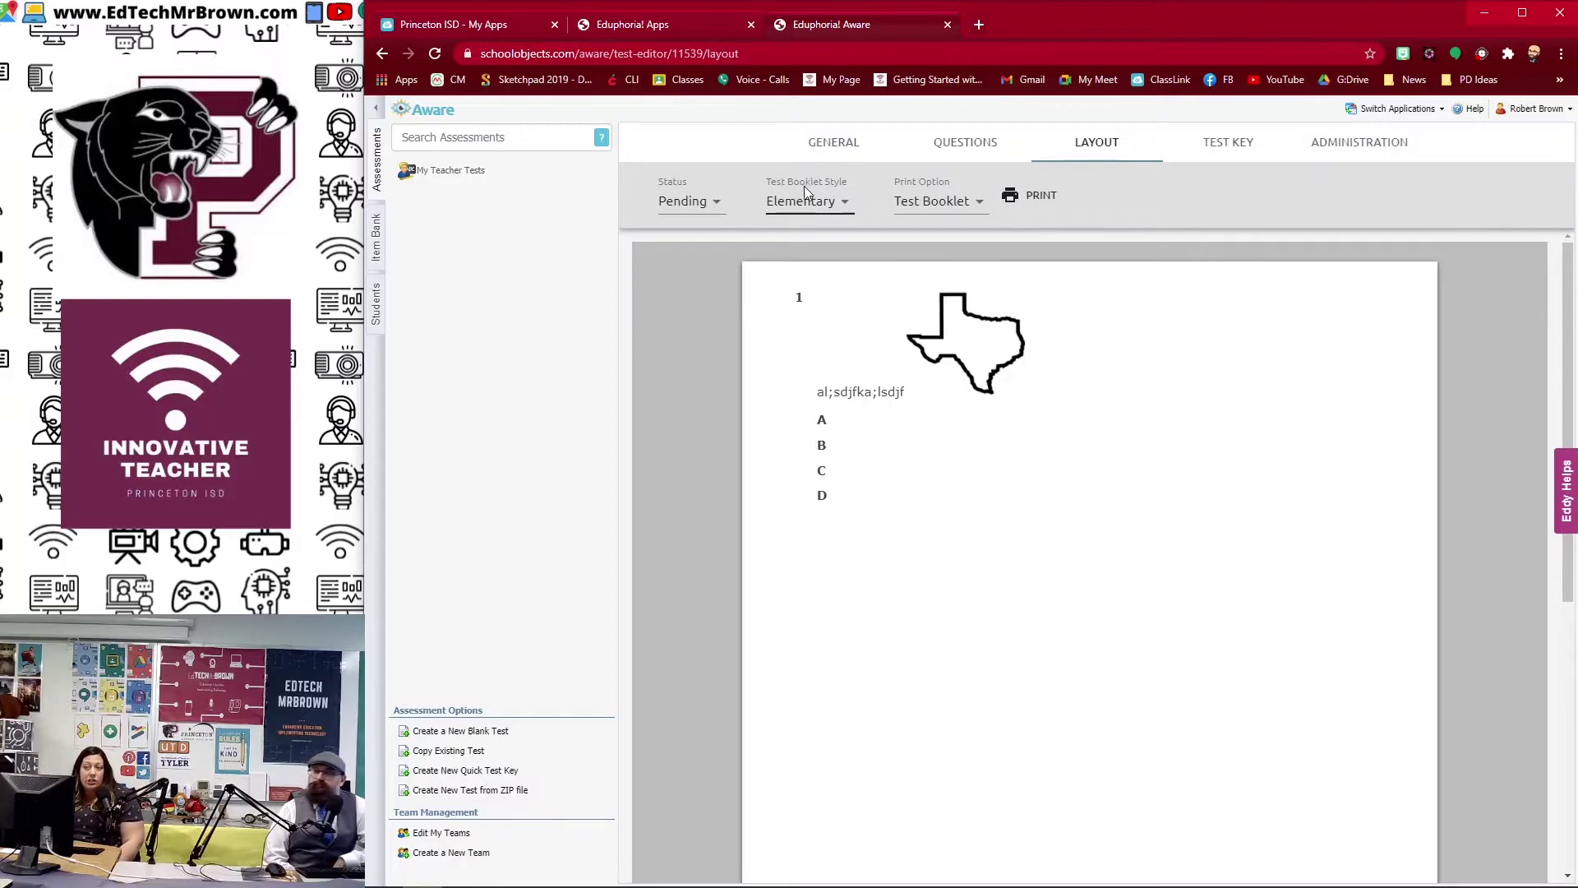
pyautogui.click(828, 210)
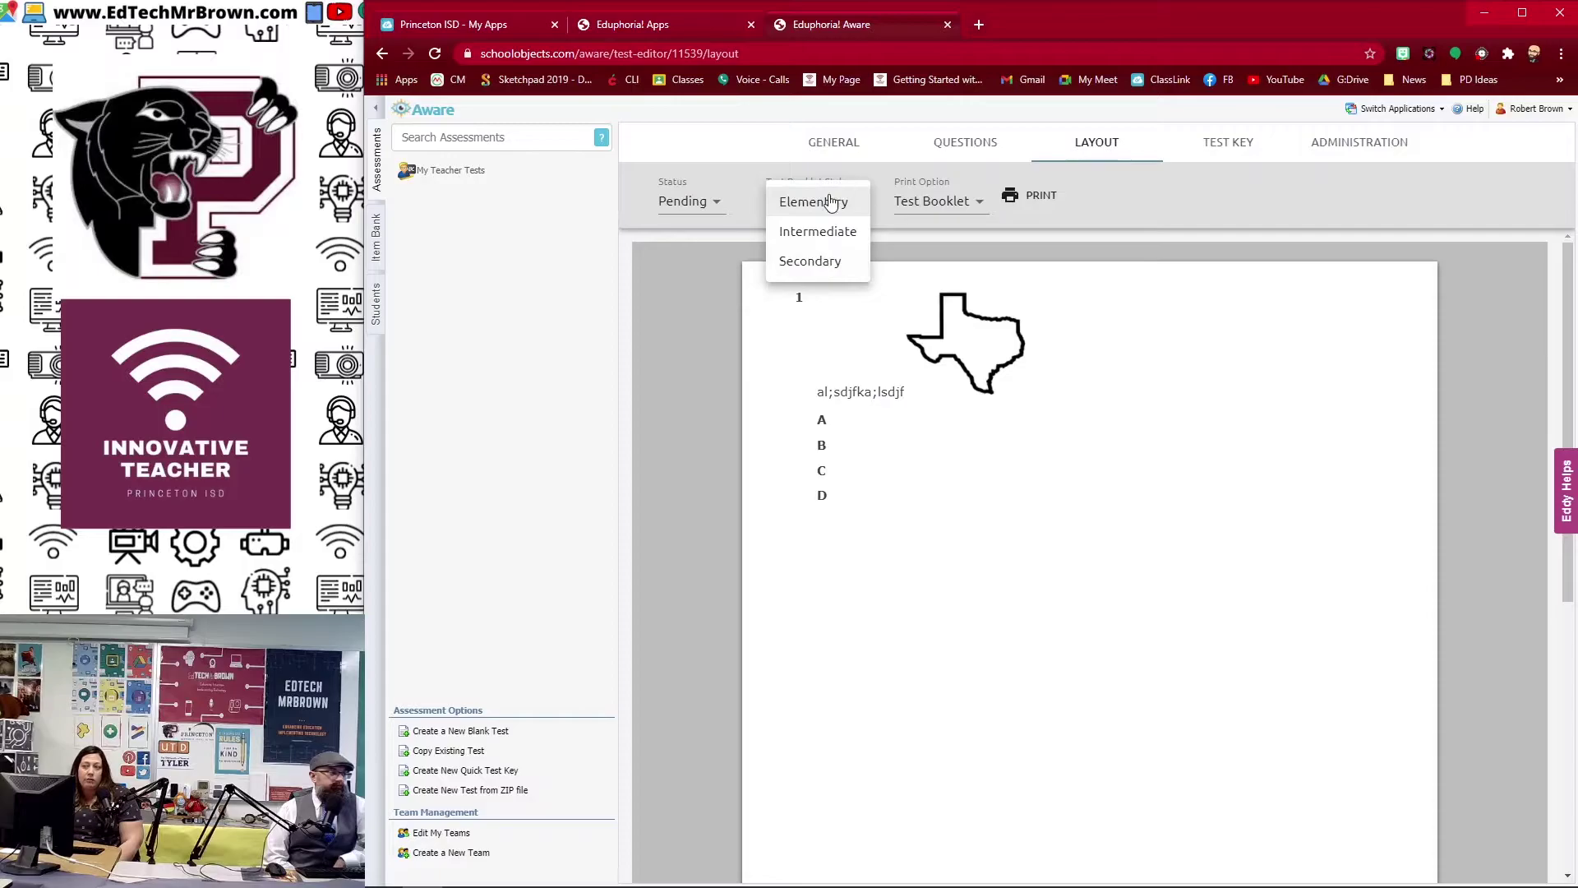
pyautogui.click(840, 265)
pyautogui.moveTo(855, 289)
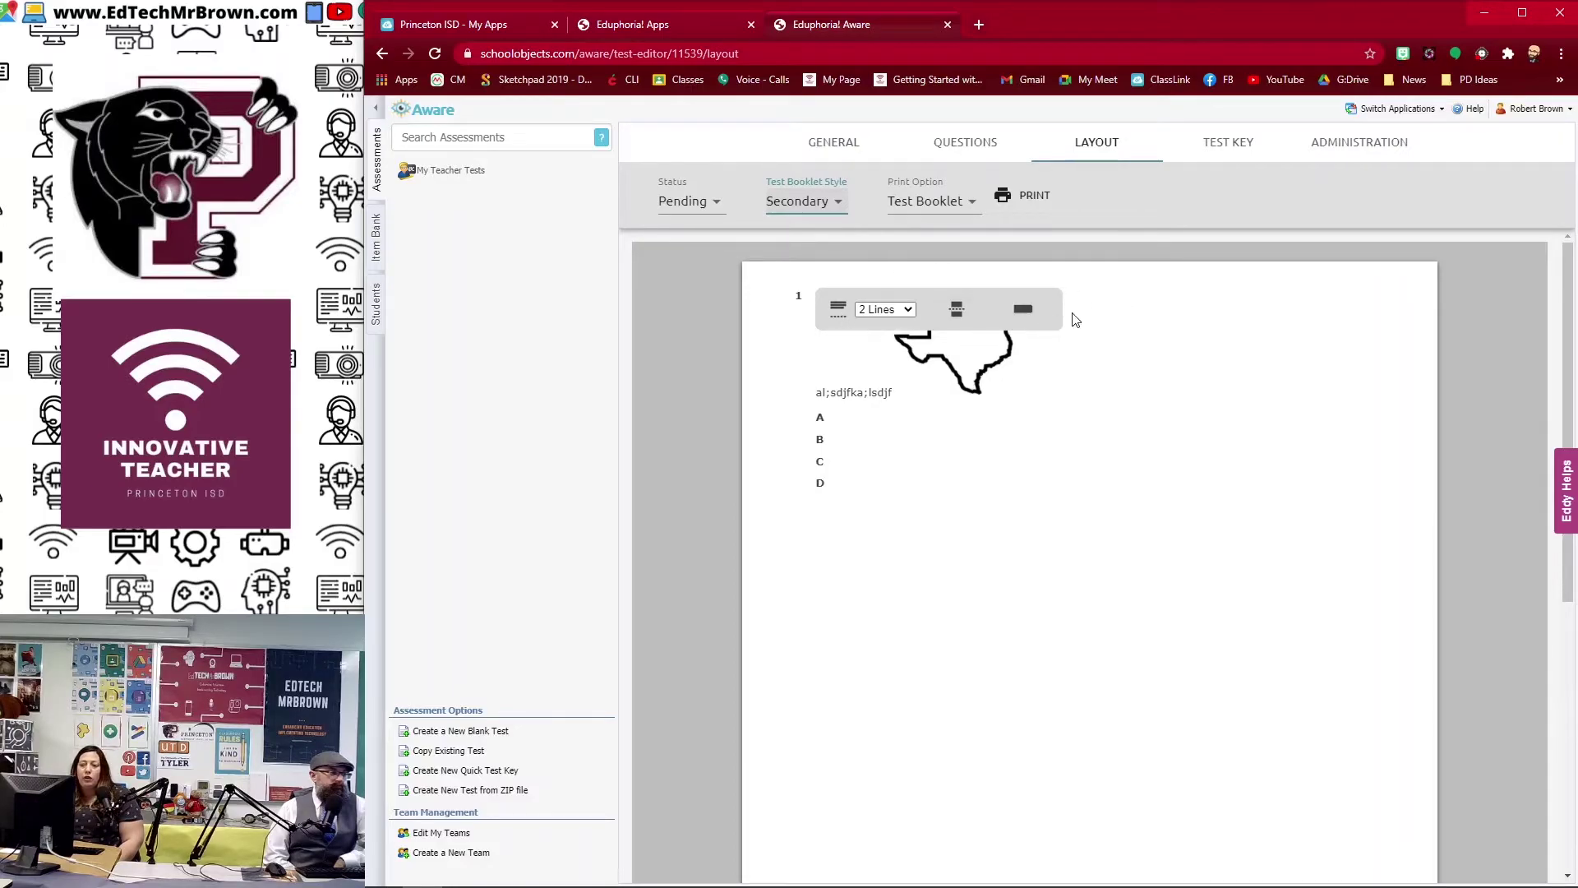
# Step: Set question 1's answer space to 10 lines in the layout
pyautogui.click(909, 311)
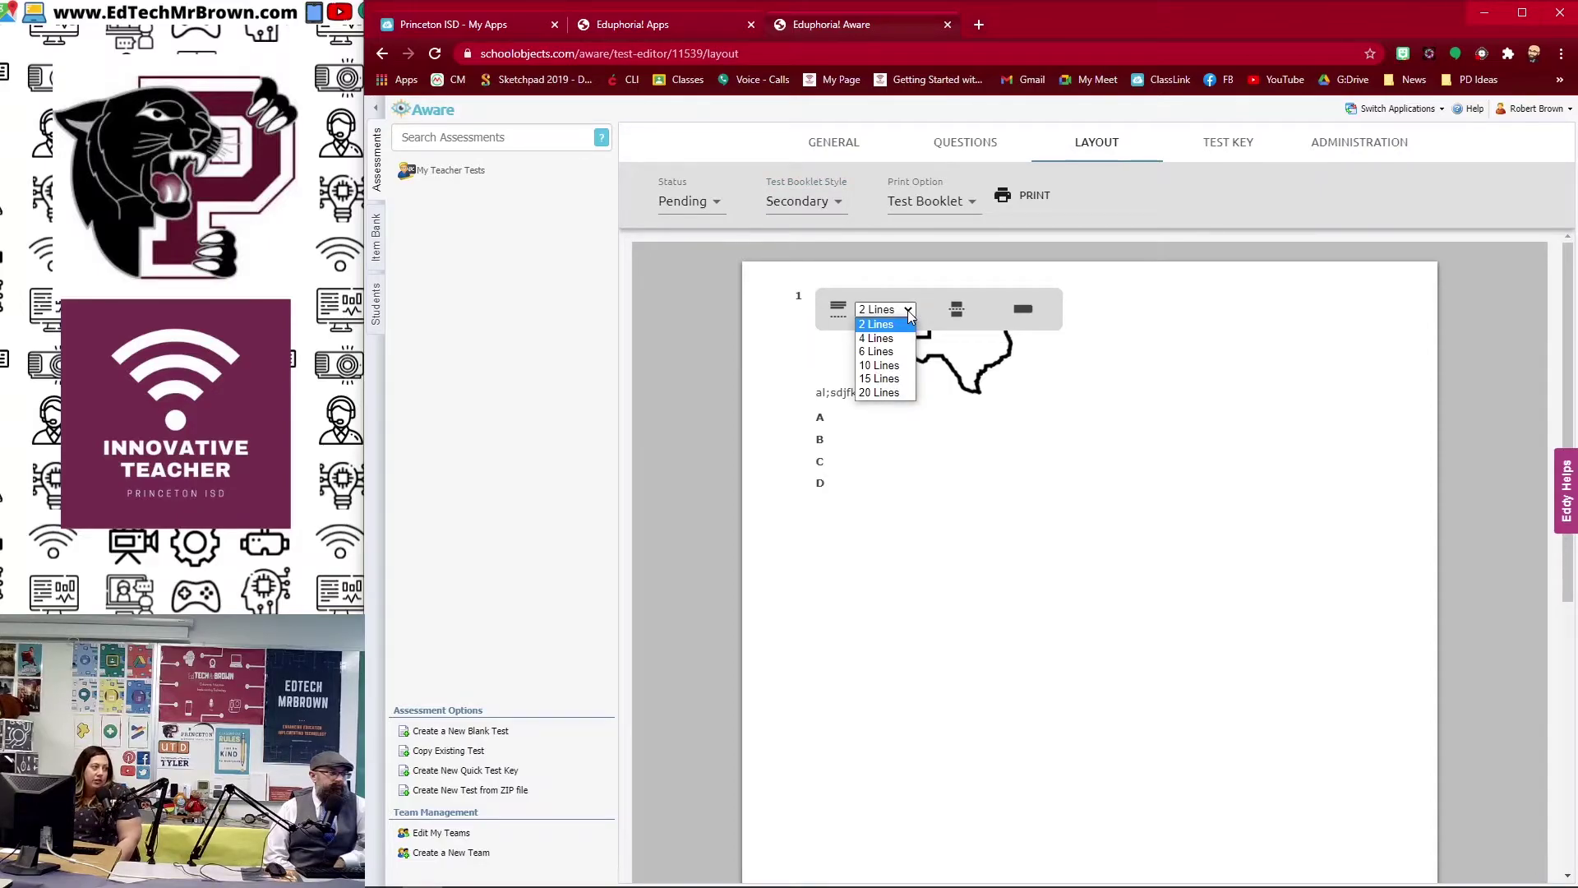
pyautogui.click(910, 316)
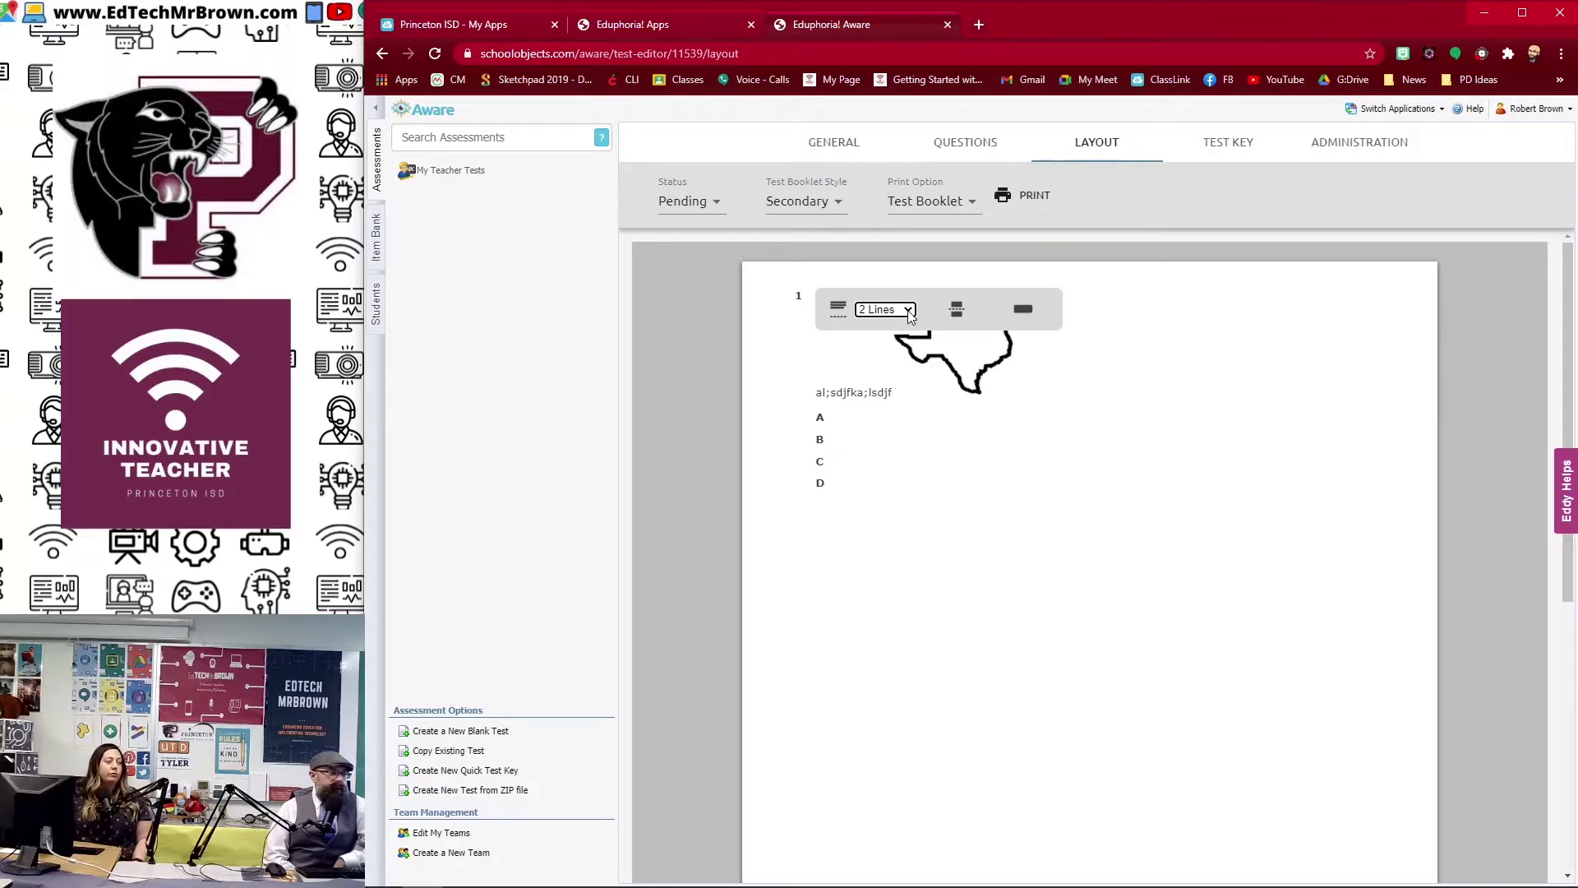
pyautogui.click(910, 317)
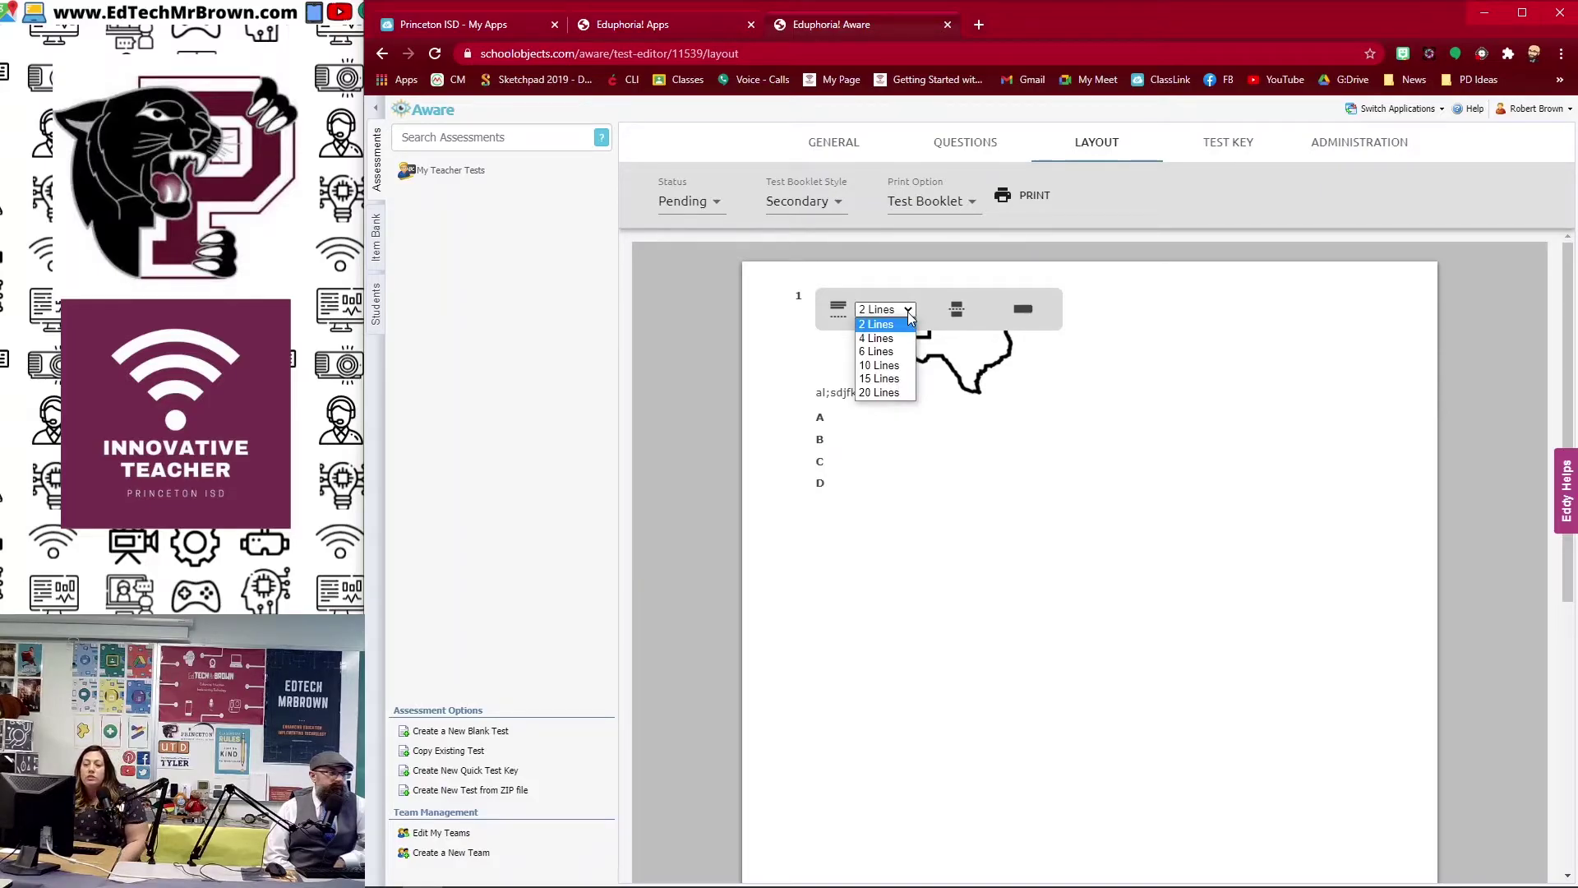
pyautogui.click(877, 366)
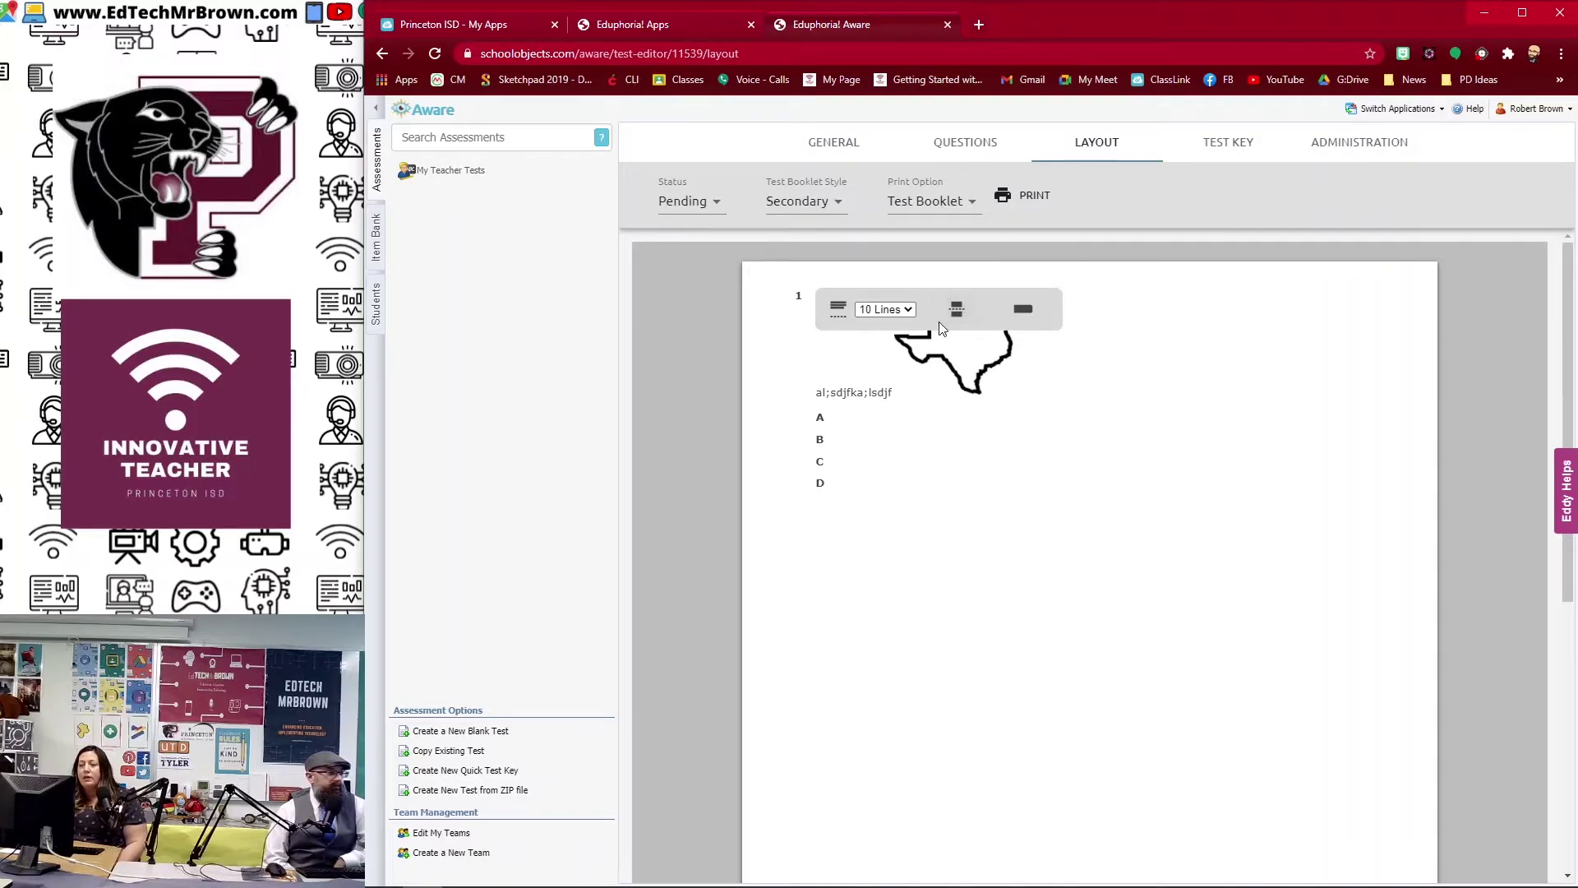
# Step: Make question 1 half-width with 2 lines, then export the booklet to PDF
pyautogui.click(1028, 312)
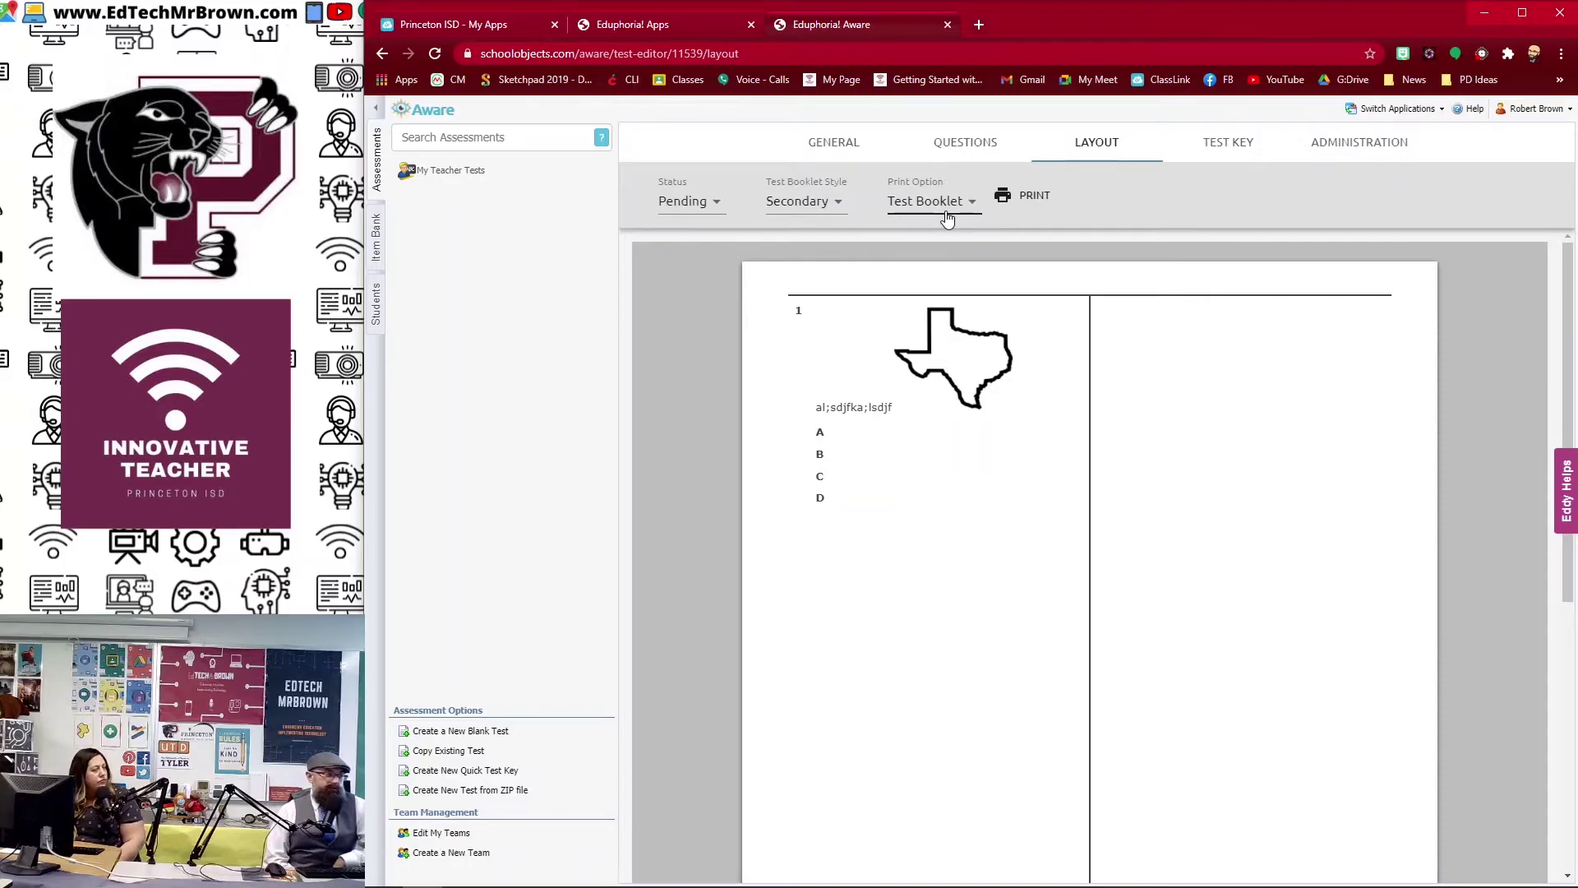
pyautogui.moveTo(908, 349)
pyautogui.click(885, 324)
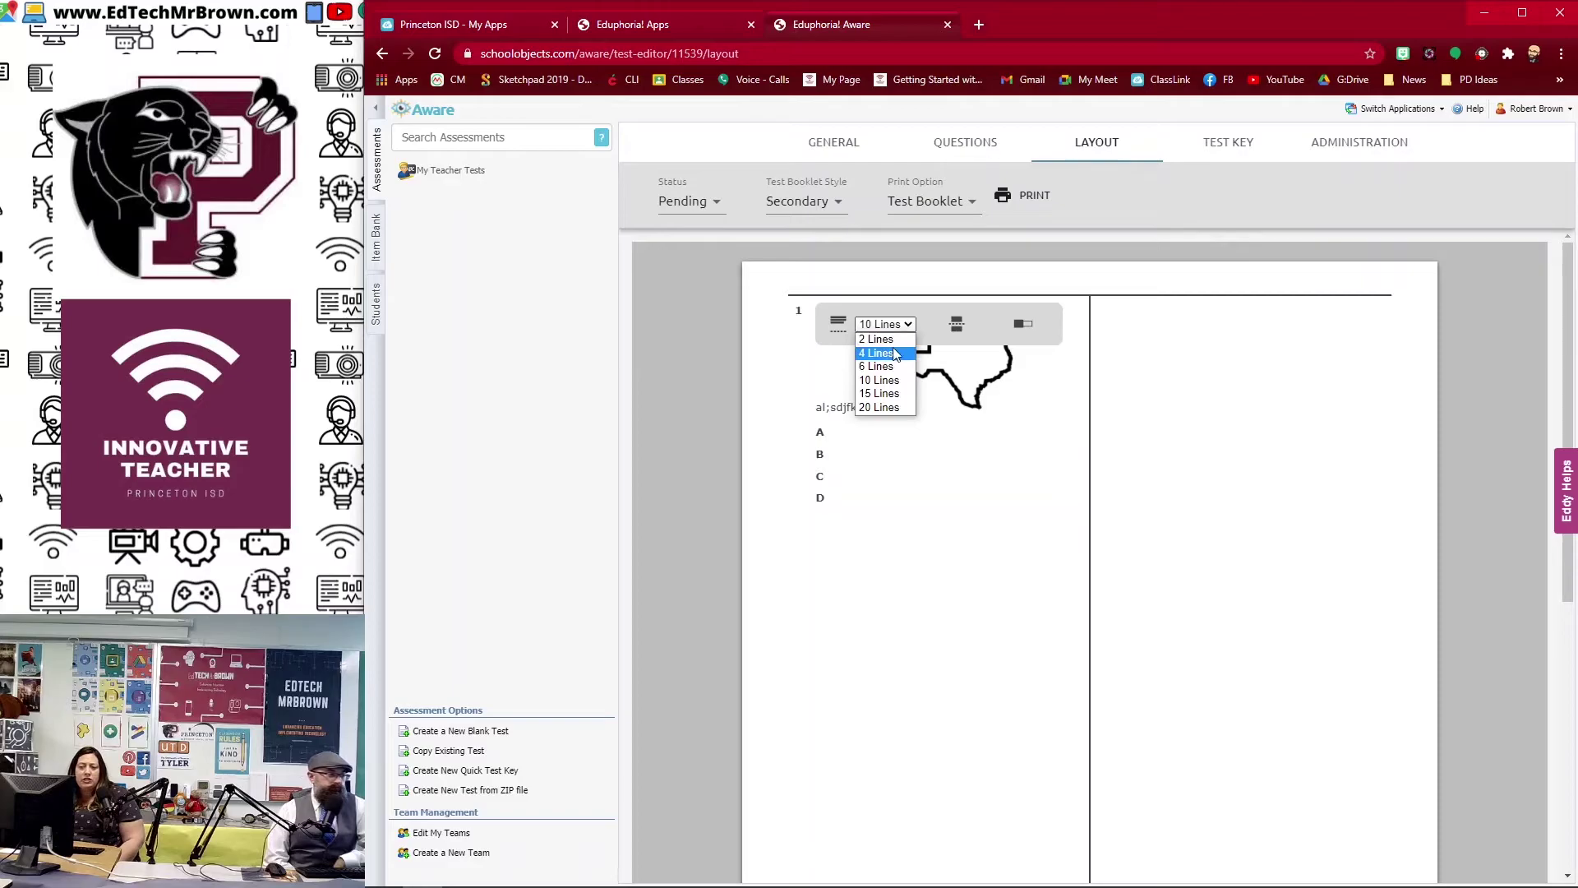
pyautogui.click(888, 344)
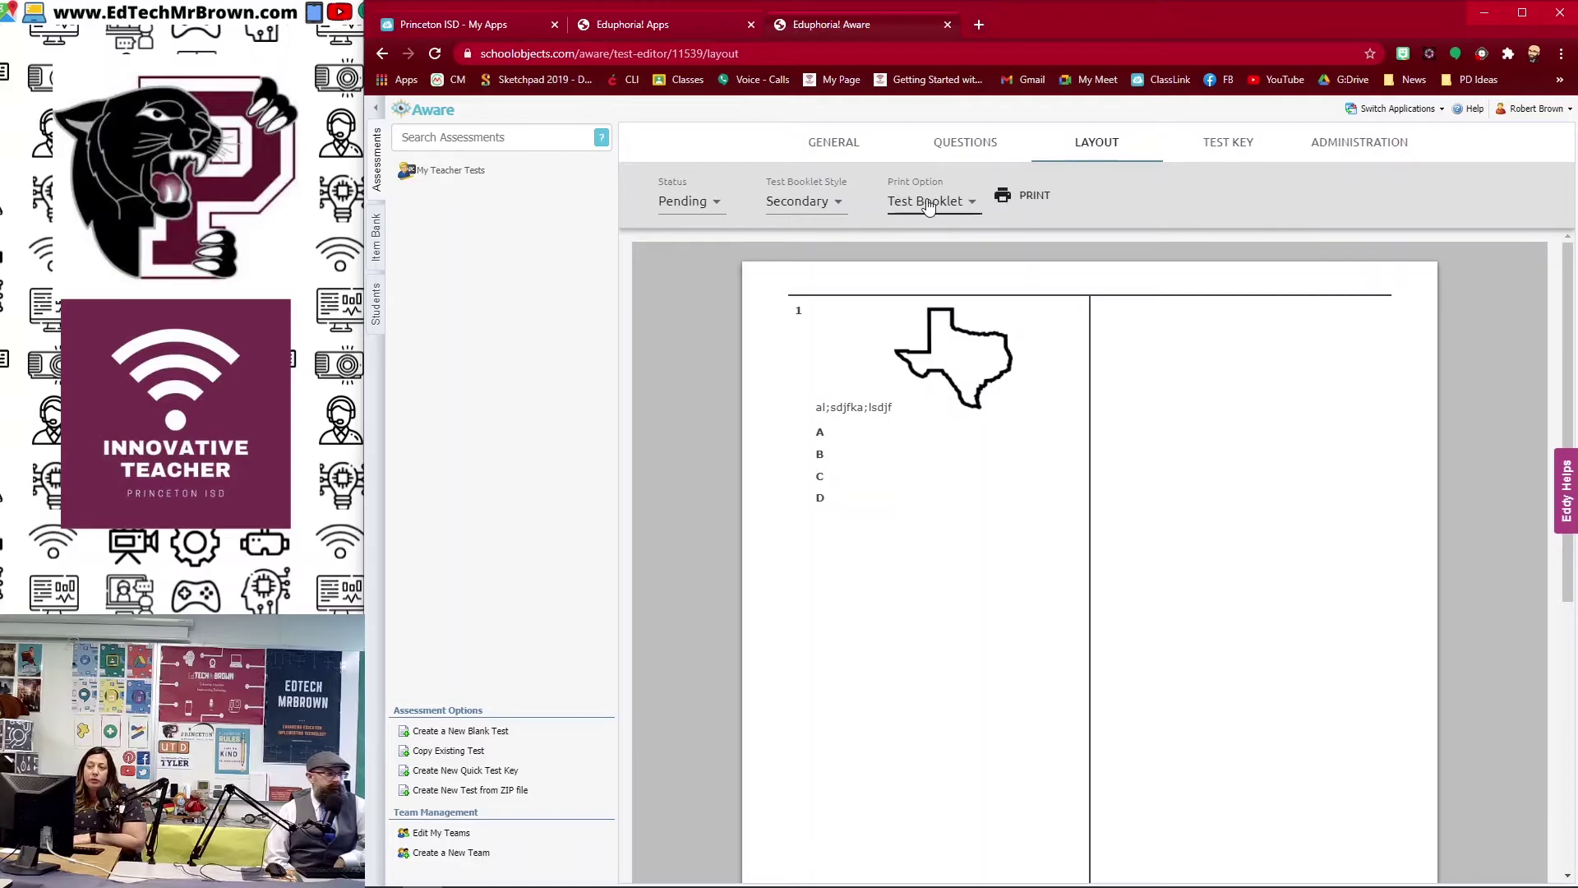
pyautogui.click(1026, 201)
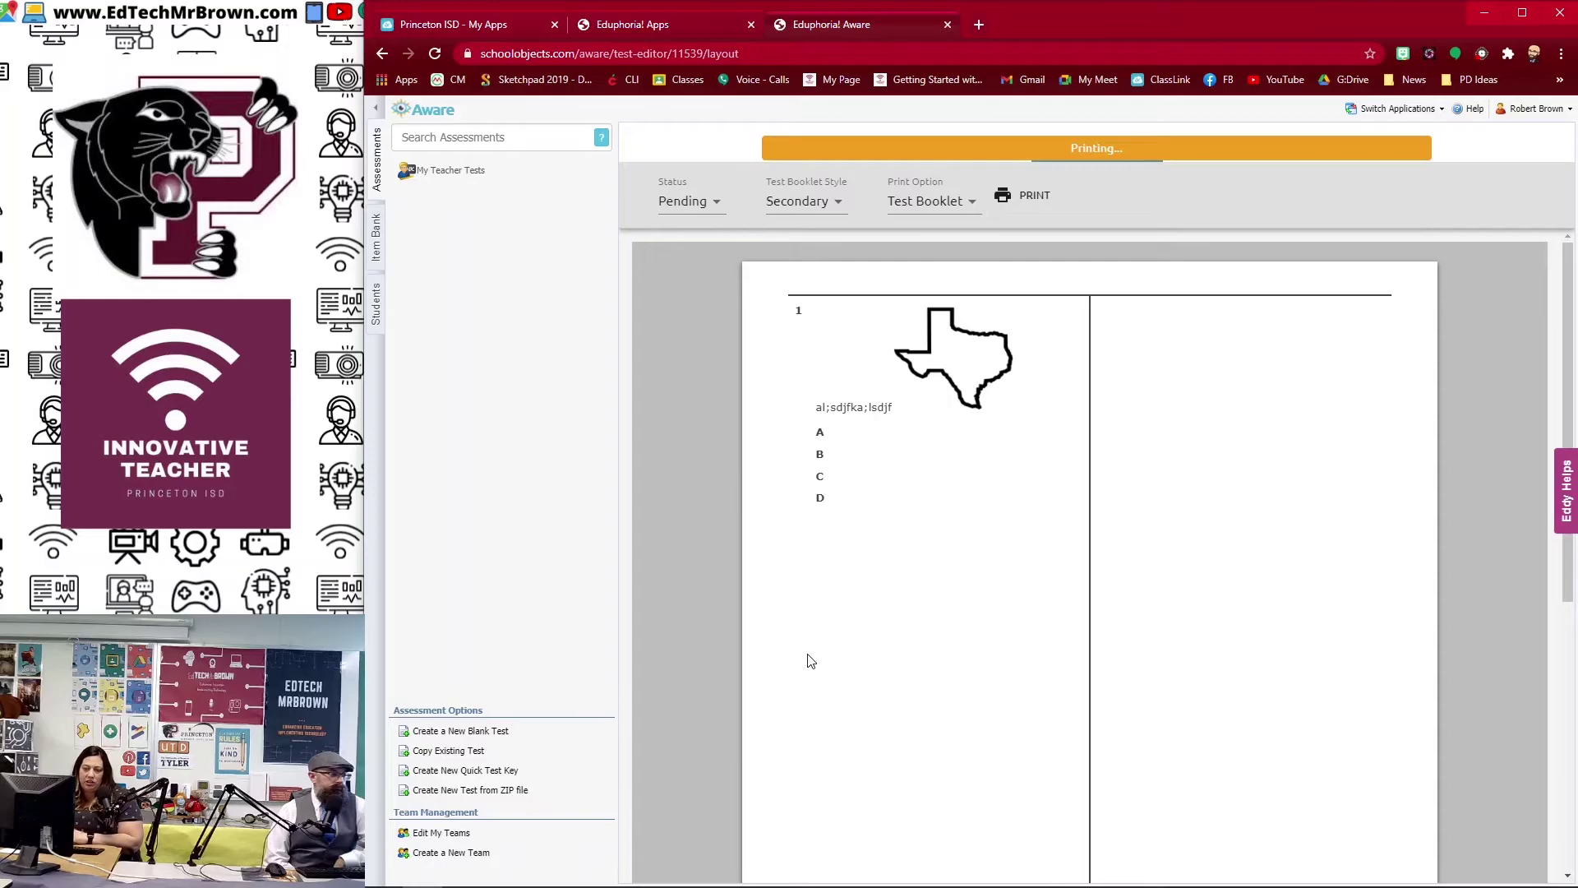
# Step: Scroll through both pages of TestBooklet.pdf in Acrobat, then close it
pyautogui.moveTo(621, 107); pyautogui.dragTo(725, 64)
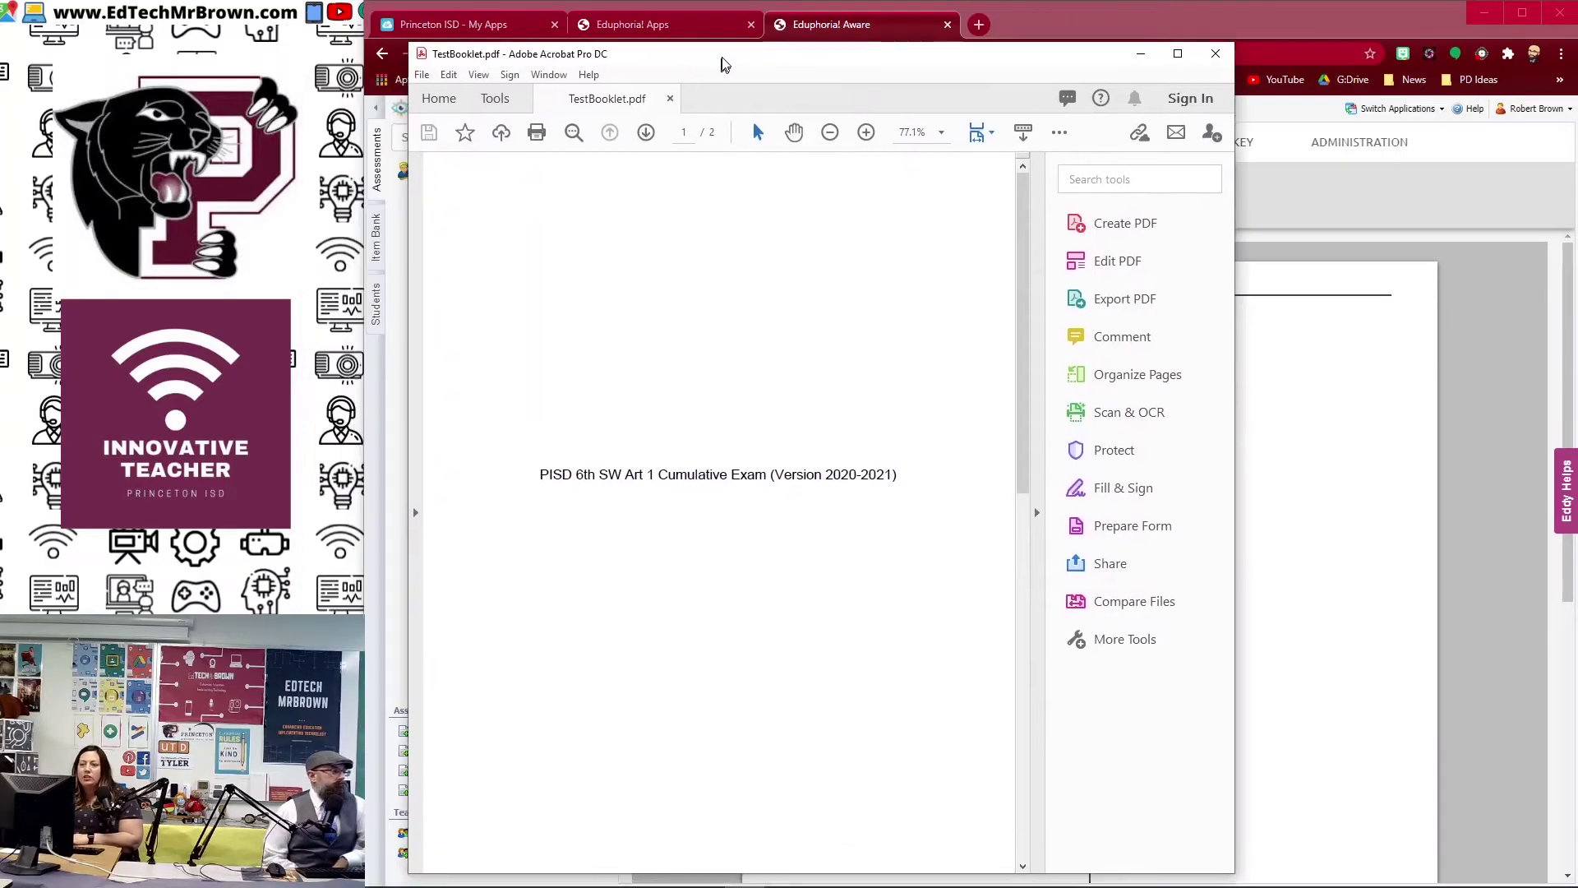
pyautogui.scroll(-3, 738, 465)
pyautogui.scroll(-4, 738, 464)
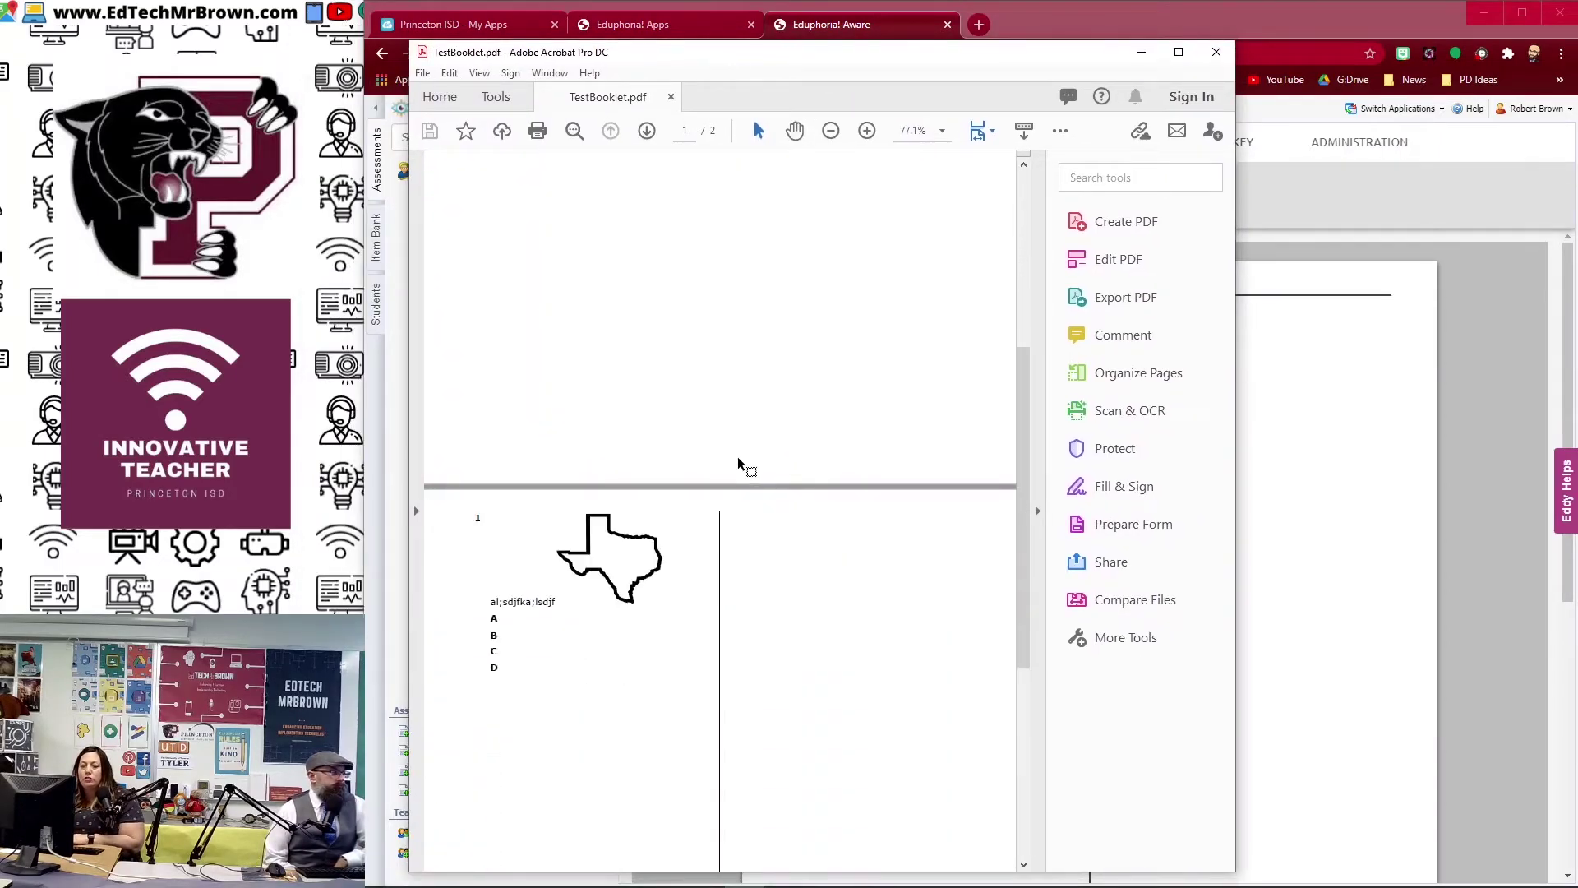
pyautogui.scroll(-4, 667, 566)
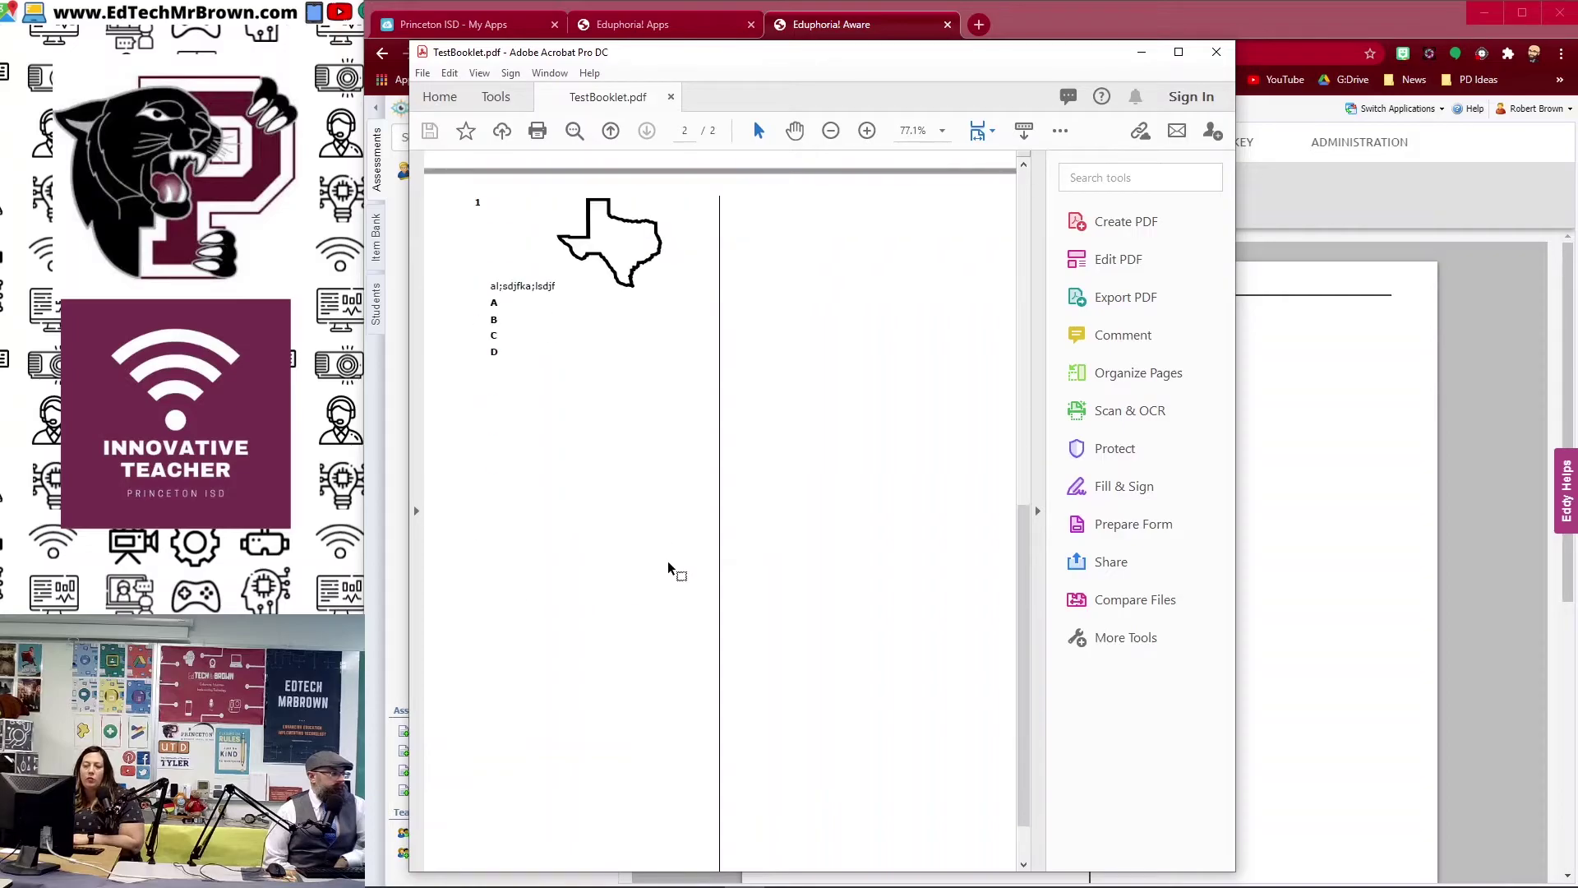
pyautogui.scroll(4, 655, 563)
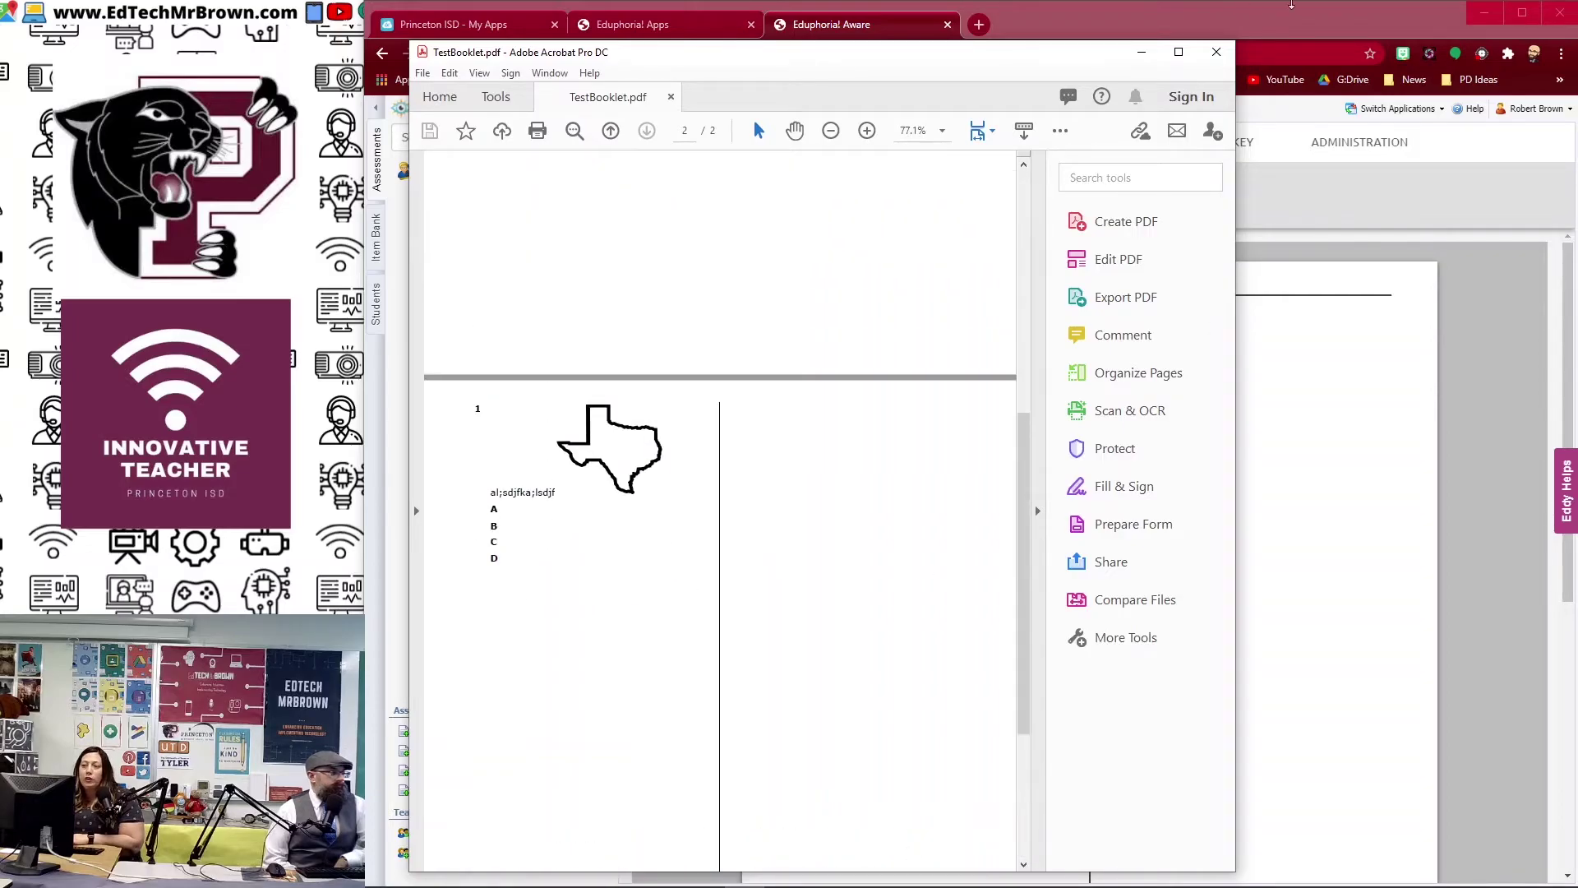
pyautogui.click(1218, 54)
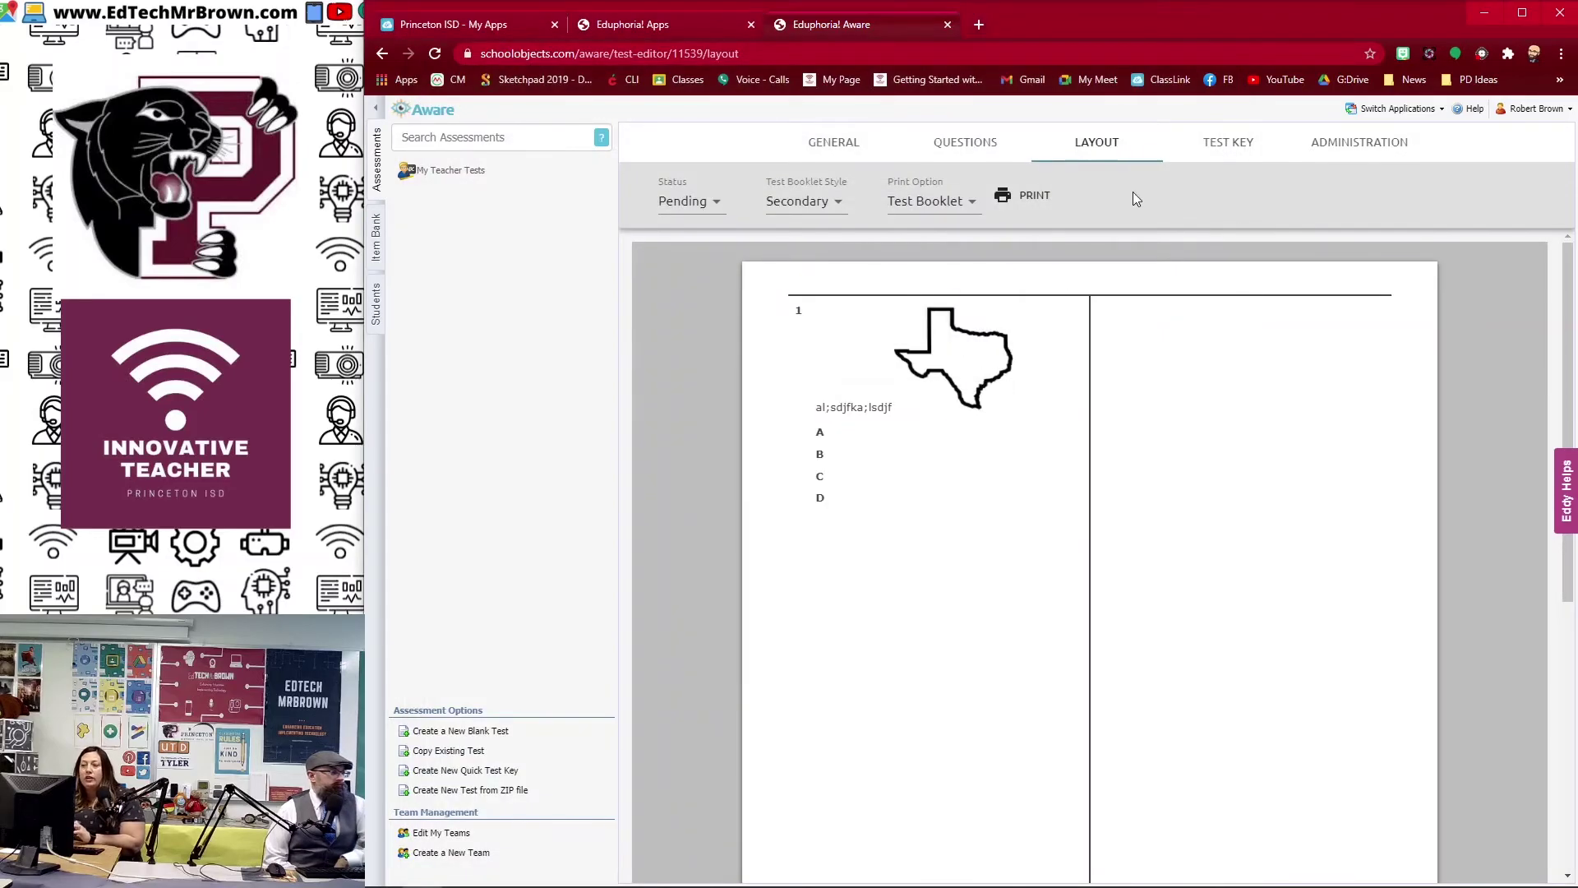
# Step: In the test key, drag item 1 below item 2
pyautogui.click(1224, 142)
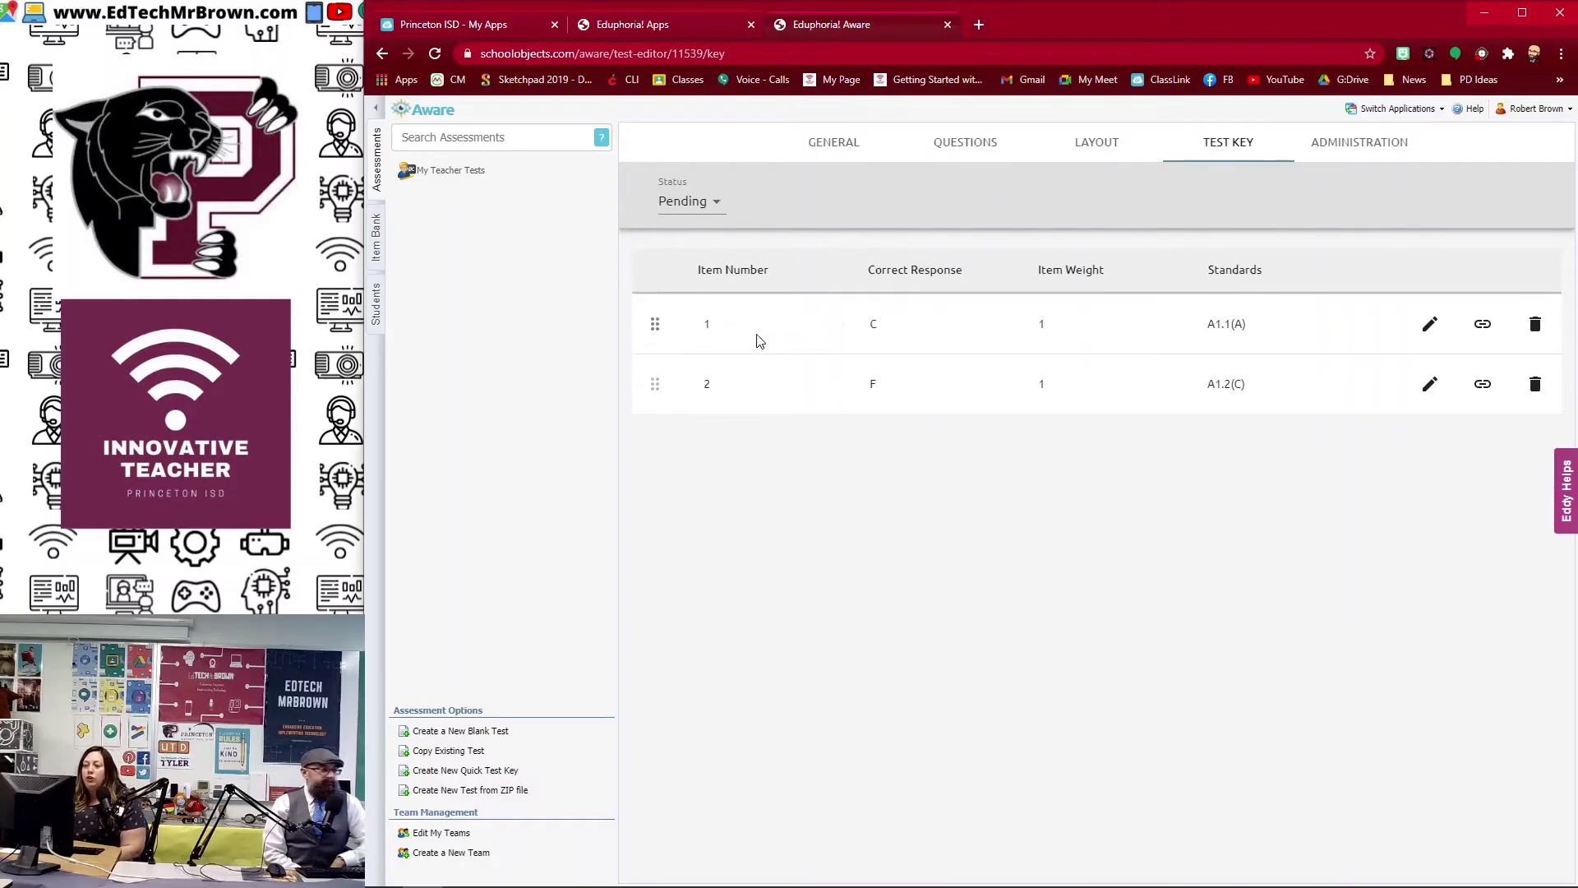
pyautogui.moveTo(855, 311)
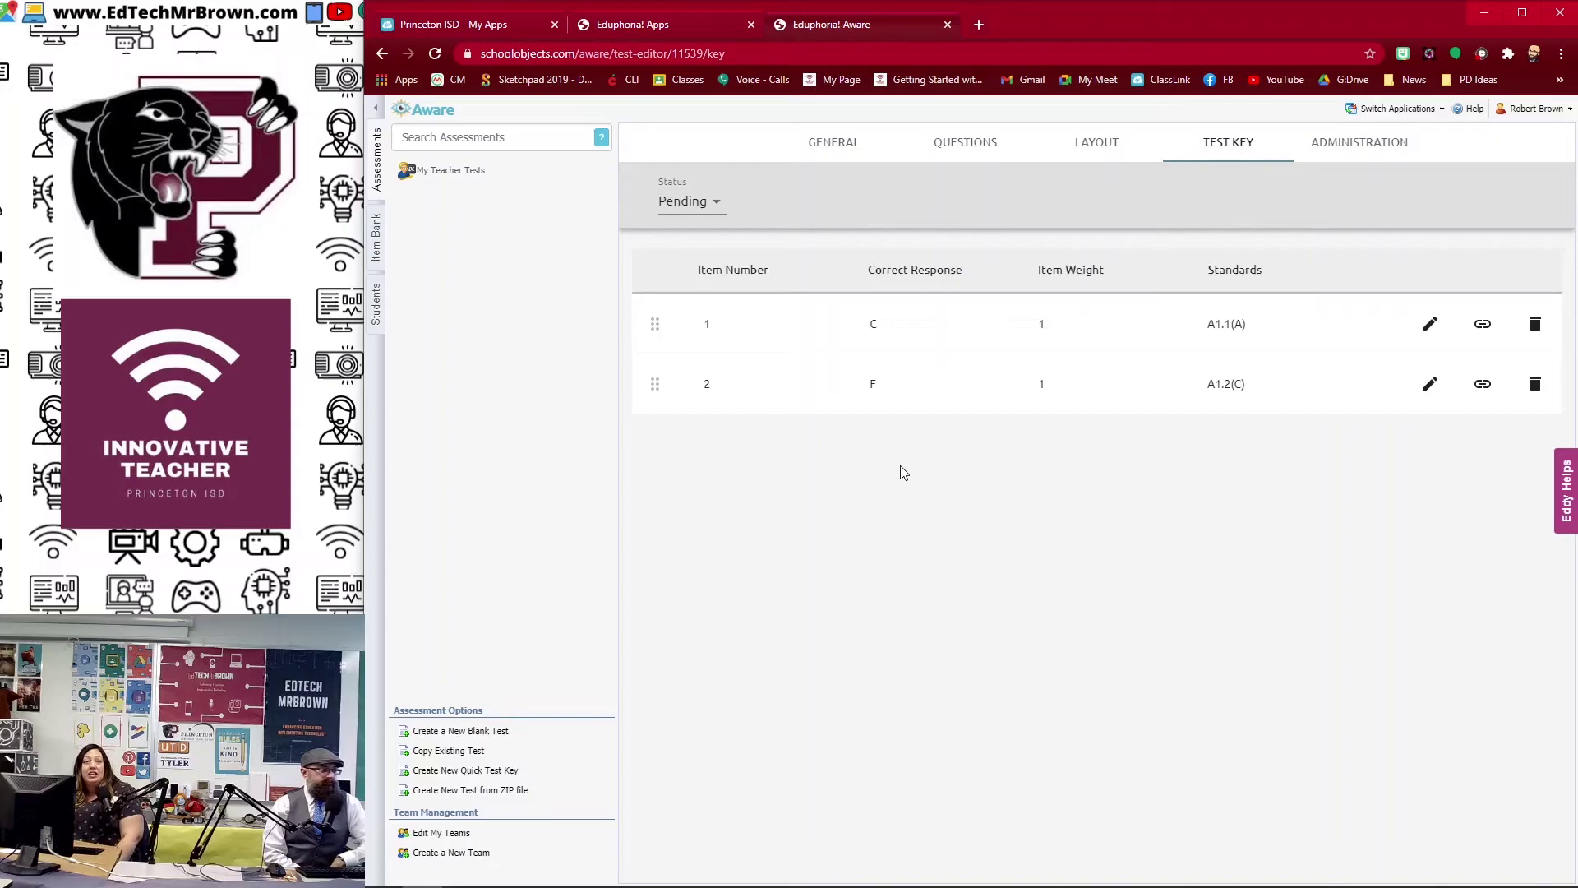
pyautogui.moveTo(868, 353)
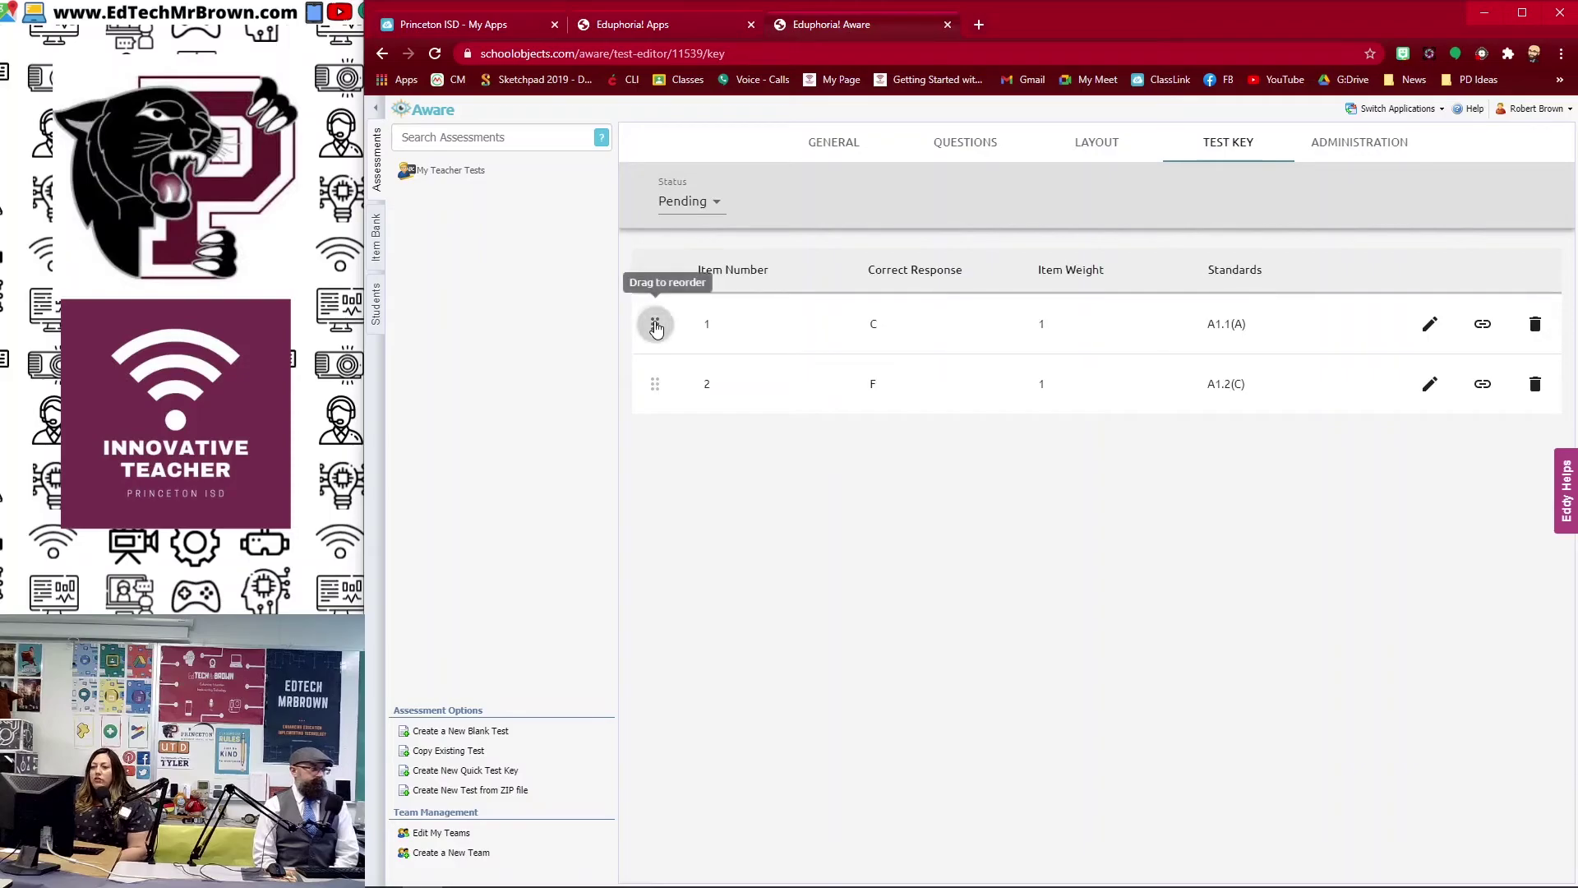
pyautogui.moveTo(655, 326); pyautogui.dragTo(660, 416)
# Step: From Administration, share a copy of the test with a colleague found by their e-mail address
pyautogui.click(1381, 135)
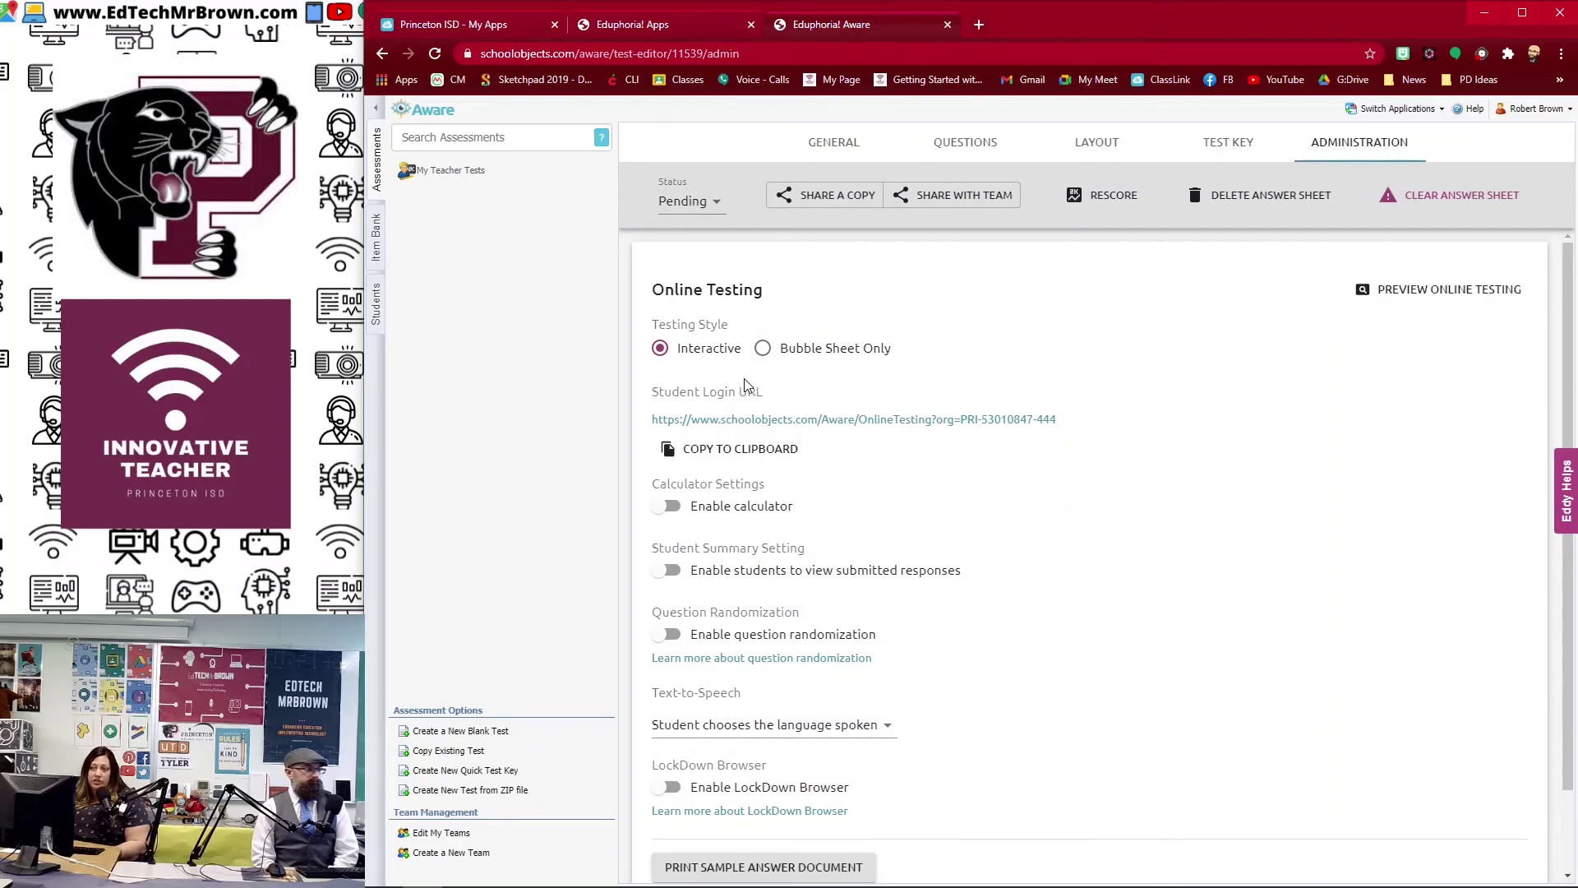
pyautogui.click(833, 198)
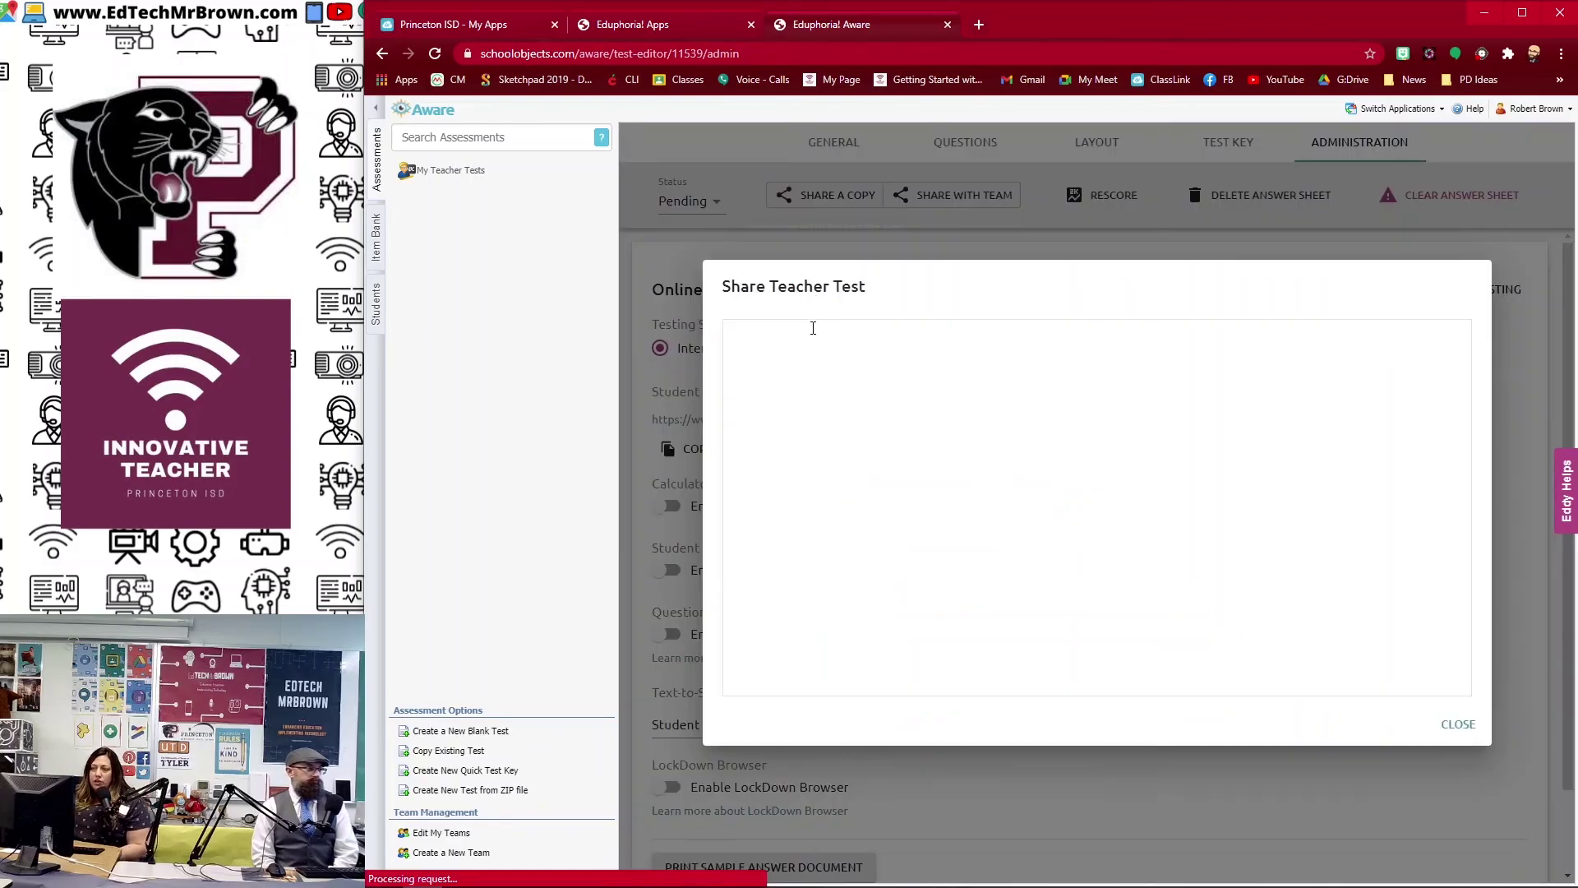
pyautogui.click(828, 436)
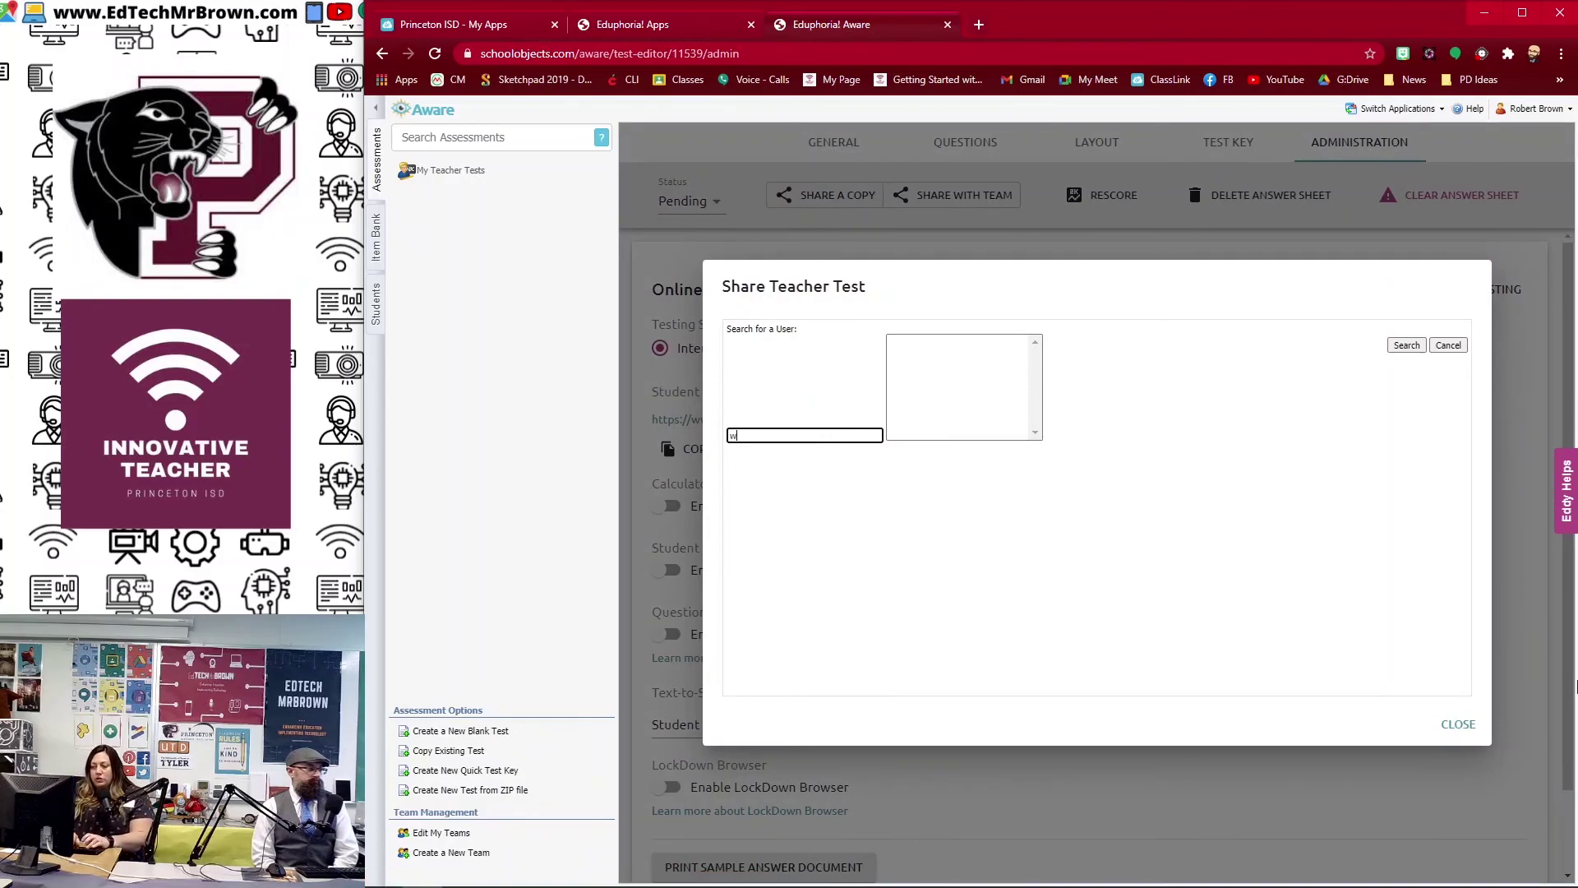
pyautogui.press('Return')
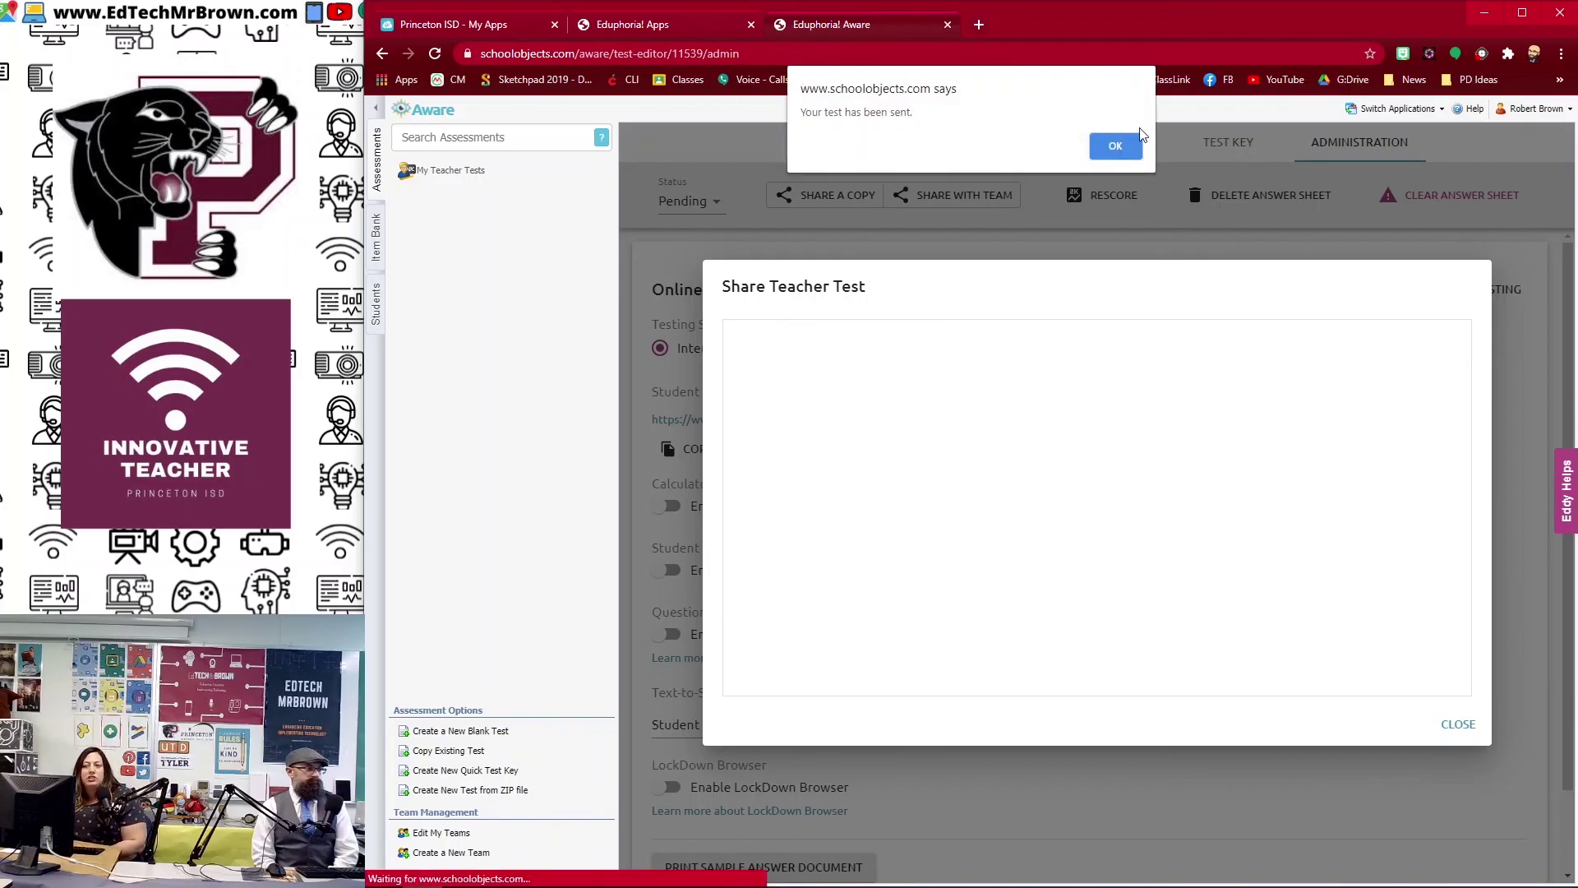
pyautogui.click(1115, 146)
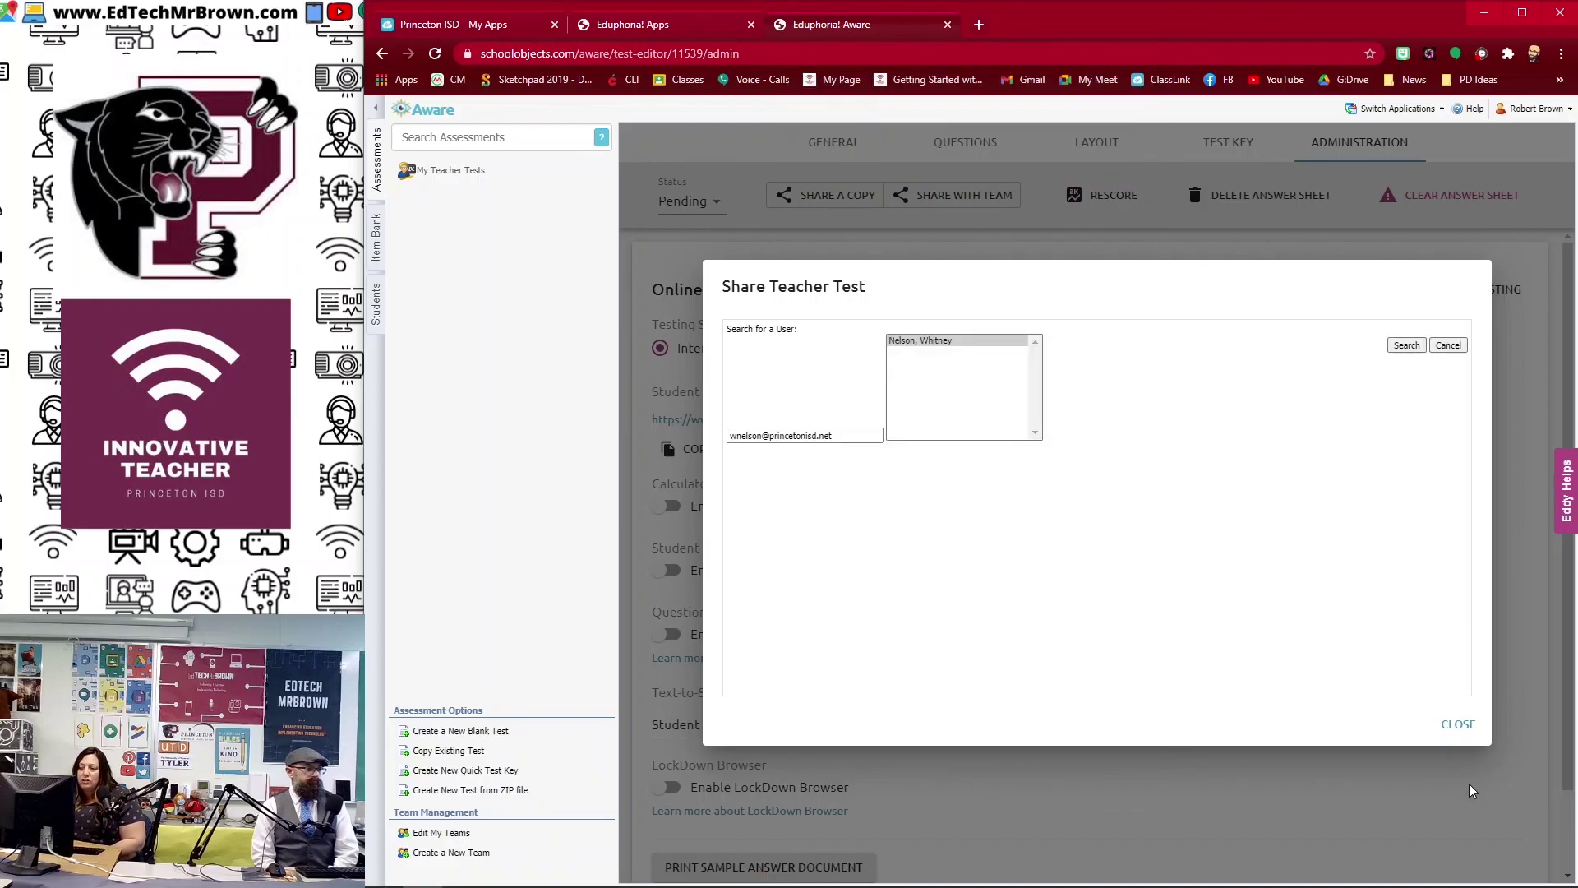
pyautogui.click(1458, 724)
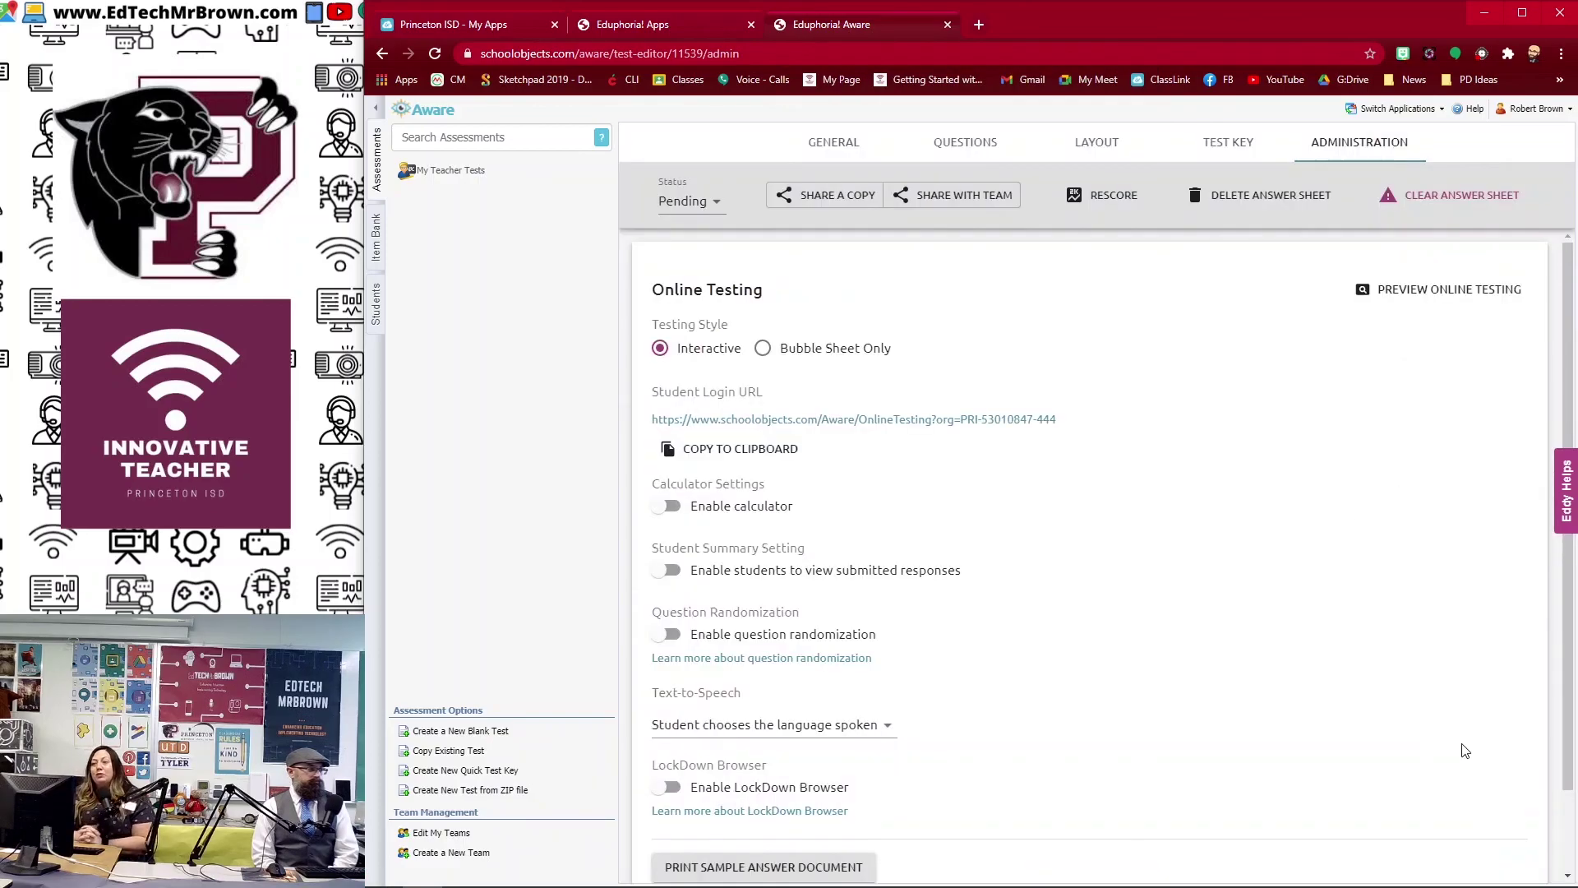